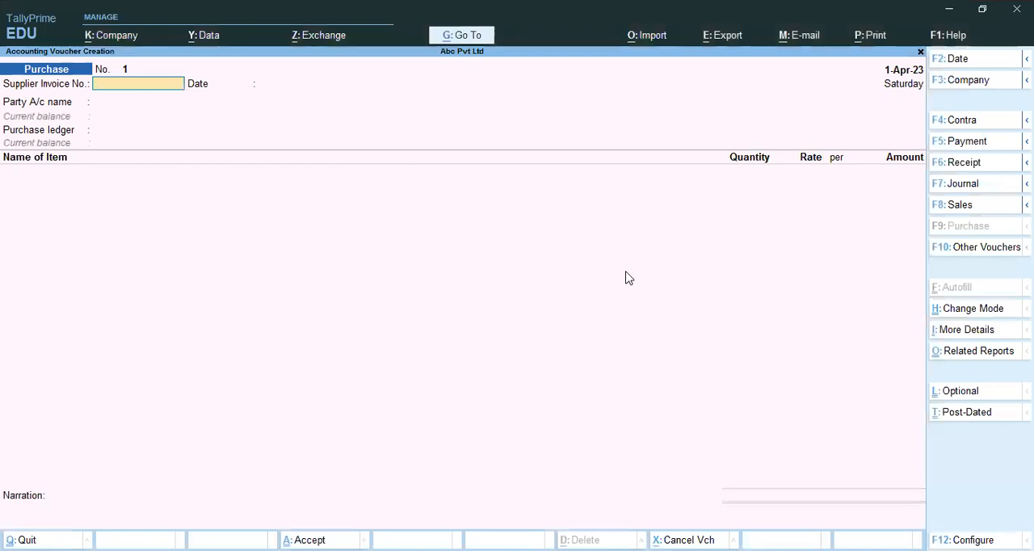
{"action": "key", "text": "Escape"}
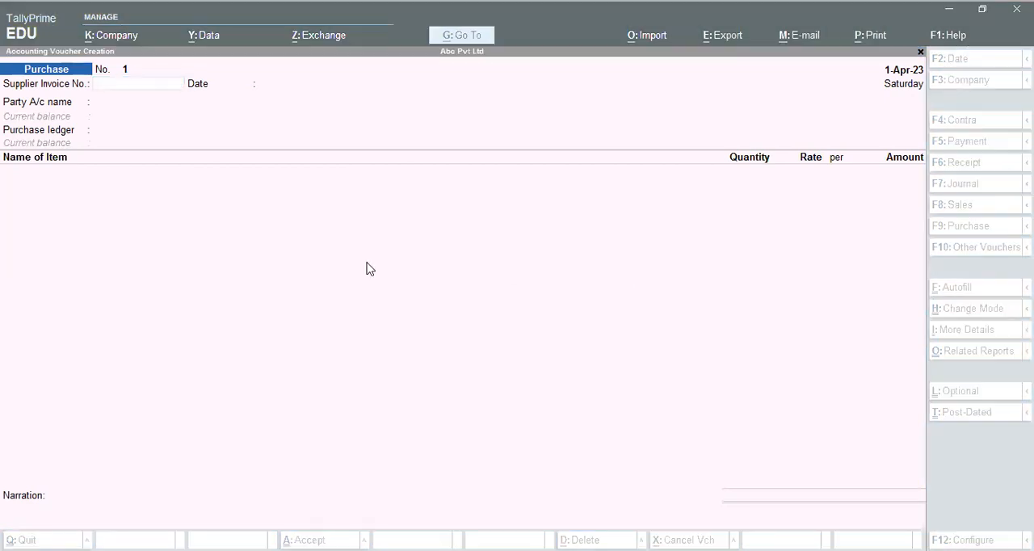
{"action": "left_click", "coordinate": [171, 131]}
{"action": "type", "text": "i"}
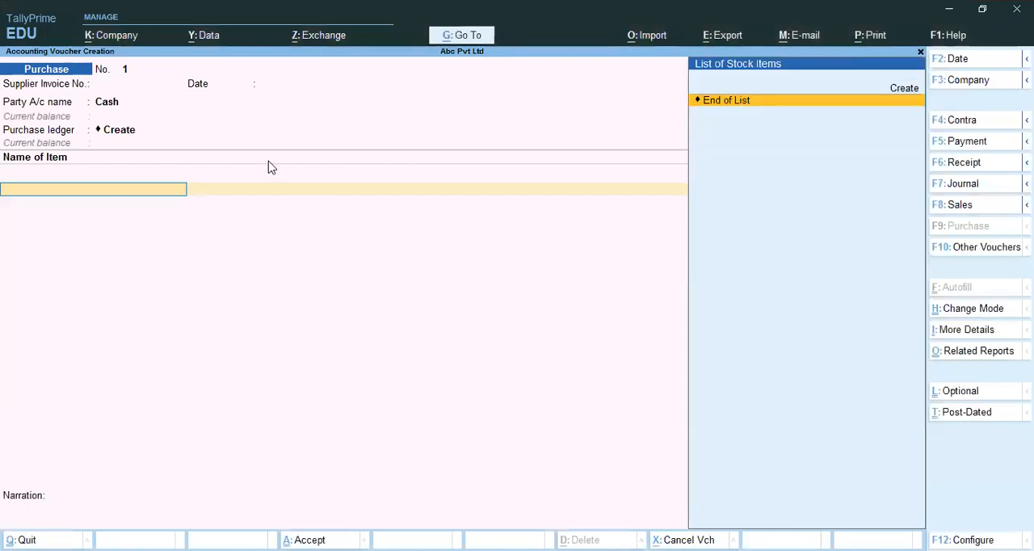
{"action": "key", "text": "BackSpace"}
{"action": "key", "text": "BackSpace"}
{"action": "key", "text": "BackSpace"}
{"action": "key", "text": "BackSpace"}
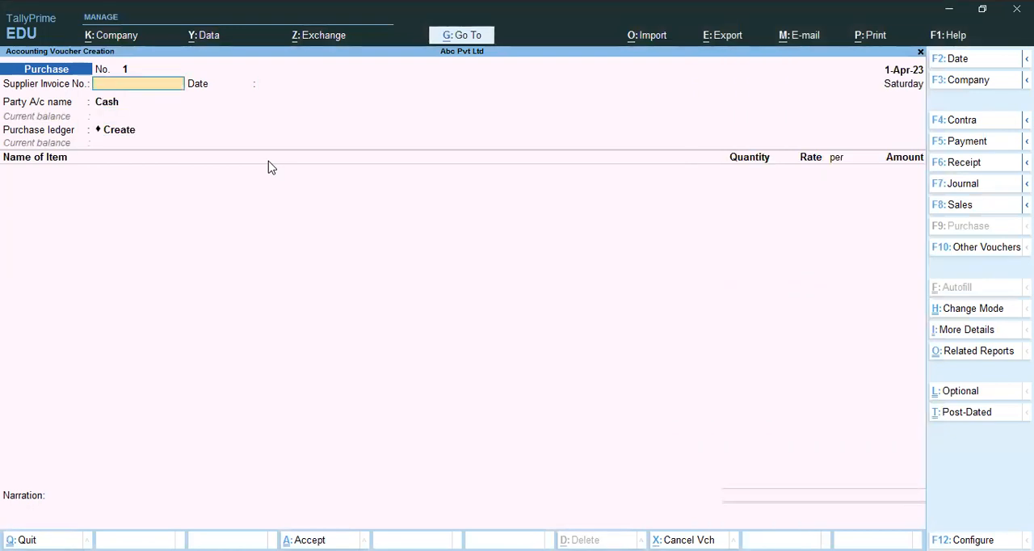
Enter the supplier invoice number INV/001/2023 on the purchase voucher and keep the invoice date 1-Apr-23
{"action": "type", "text": "INV/001/2023"}
{"action": "key", "text": "Return"}
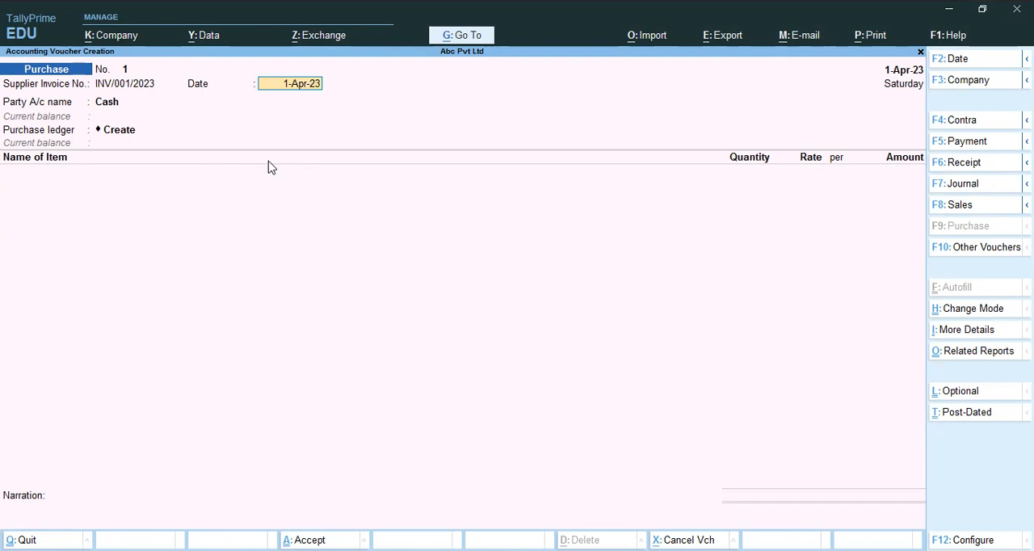
{"action": "key", "text": "Return"}
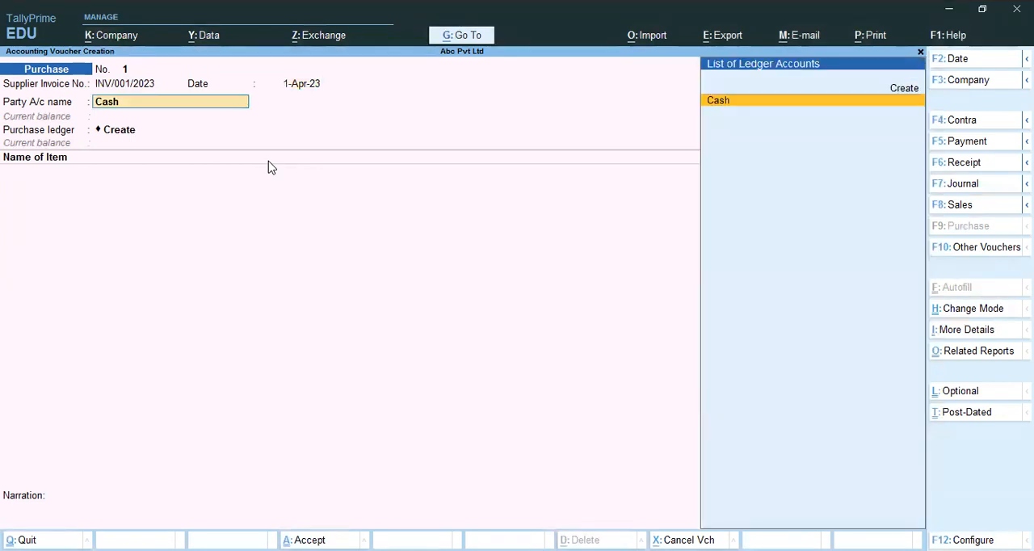
Start a new party ledger from the party account field and name it MANISH PVT LTD without an alias
{"action": "key", "text": "alt+c"}
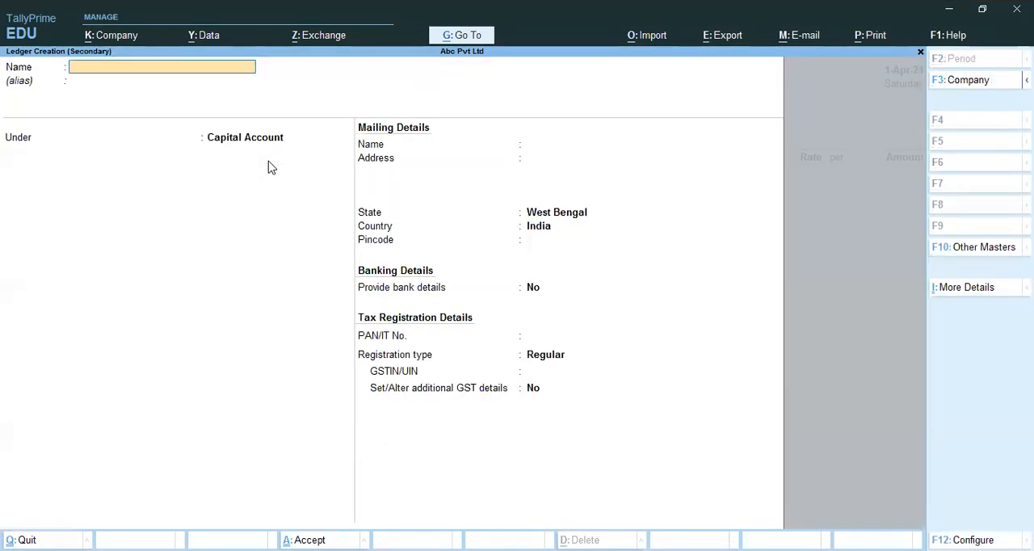
{"action": "type", "text": "MANISH PVT LTD"}
{"action": "key", "text": "Return"}
{"action": "key", "text": "Return"}
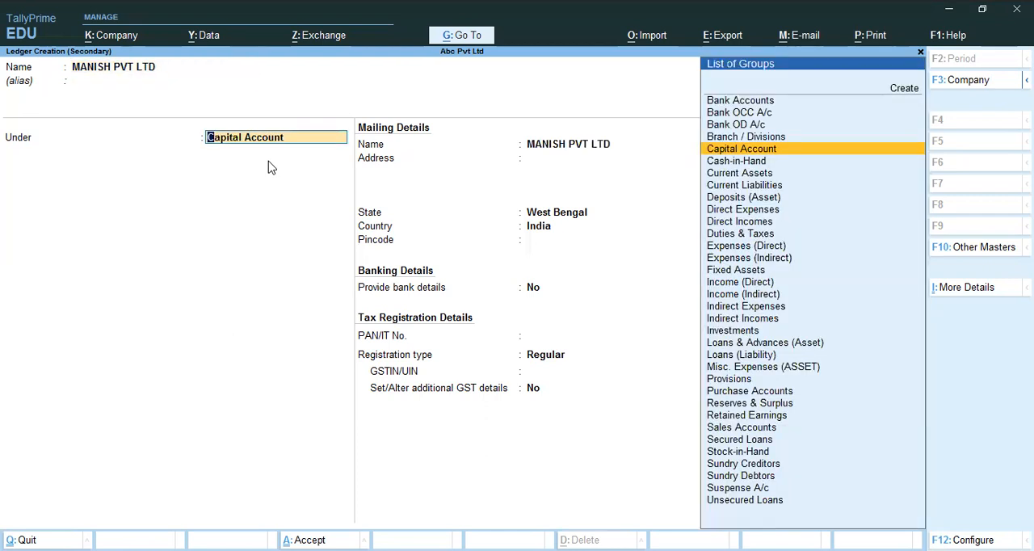
Place the MANISH PVT LTD ledger under Sundry Creditors, keeping the default bill-by-bill and mailing details
{"action": "type", "text": "S"}
{"action": "key", "text": "Down"}
{"action": "key", "text": "Down"}
{"action": "key", "text": "Down"}
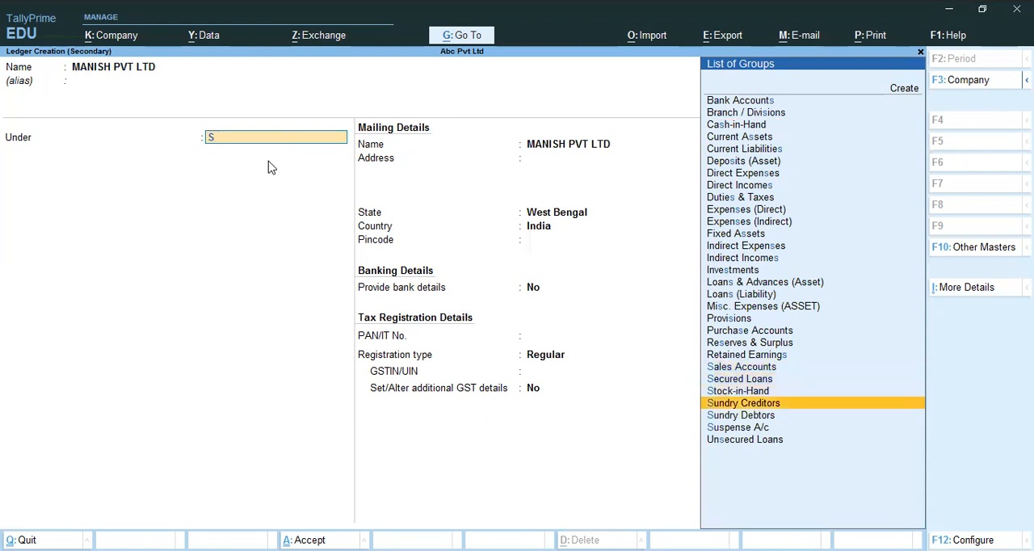
{"action": "key", "text": "Return"}
{"action": "key", "text": "Return"}
{"action": "key", "text": "Return"}
{"action": "key", "text": "Return"}
Set the party ledger's GST registration type to Unregistered/Consumer, without bank or additional GST details, and save the ledger
{"action": "key", "text": "Return"}
{"action": "key", "text": "Return"}
{"action": "key", "text": "Return"}
{"action": "key", "text": "Return"}
{"action": "key", "text": "Return"}
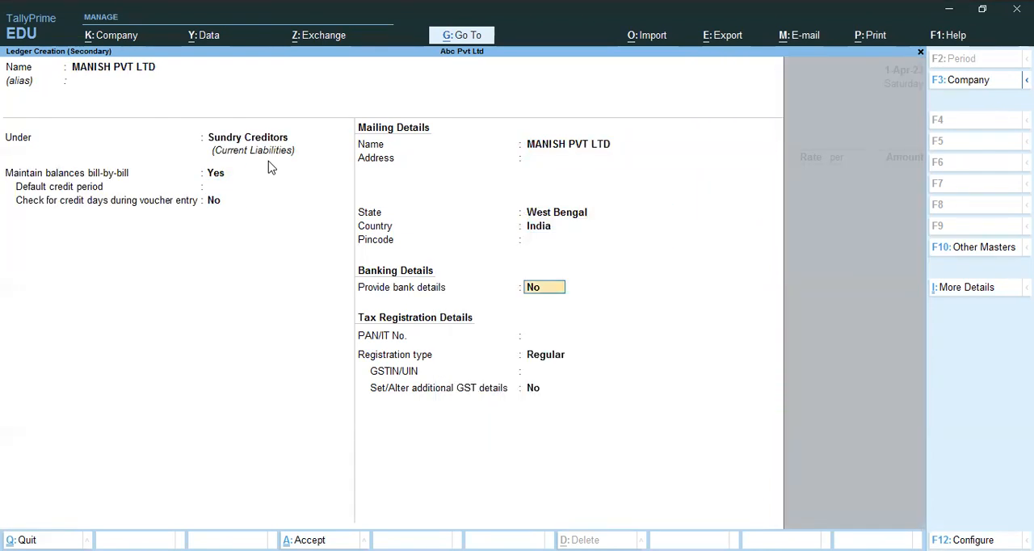
{"action": "key", "text": "Return"}
{"action": "key", "text": "Down"}
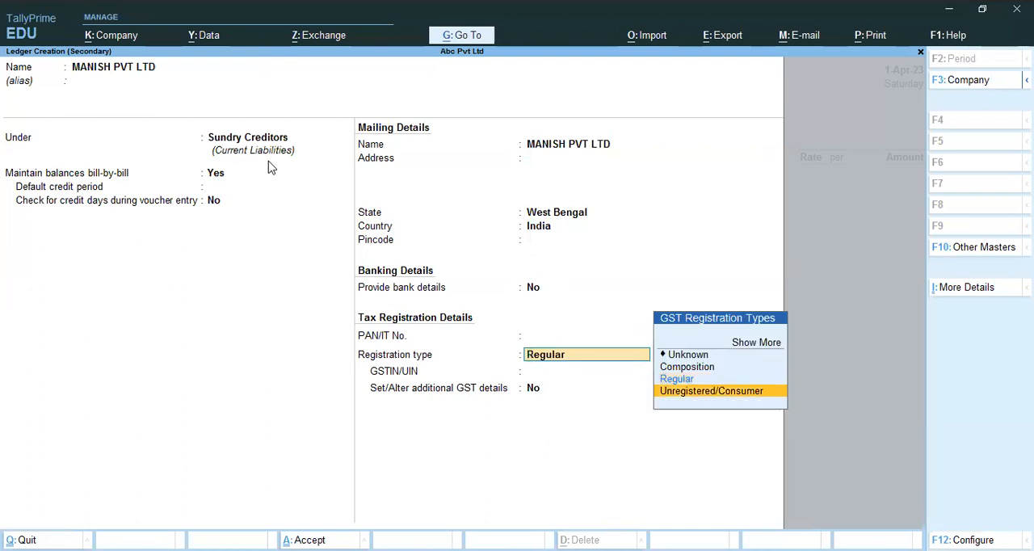
{"action": "key", "text": "Return"}
{"action": "key", "text": "Return"}
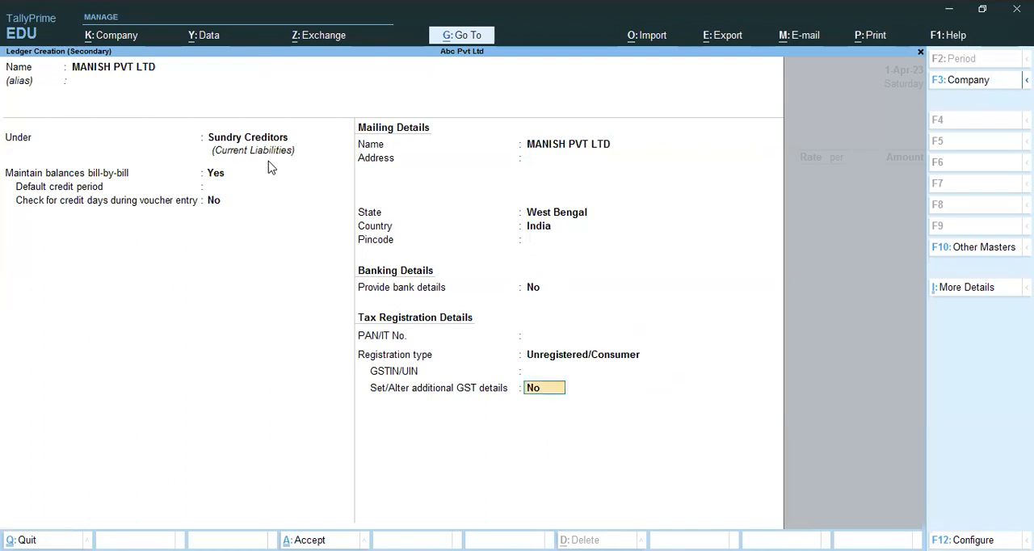
{"action": "key", "text": "Return"}
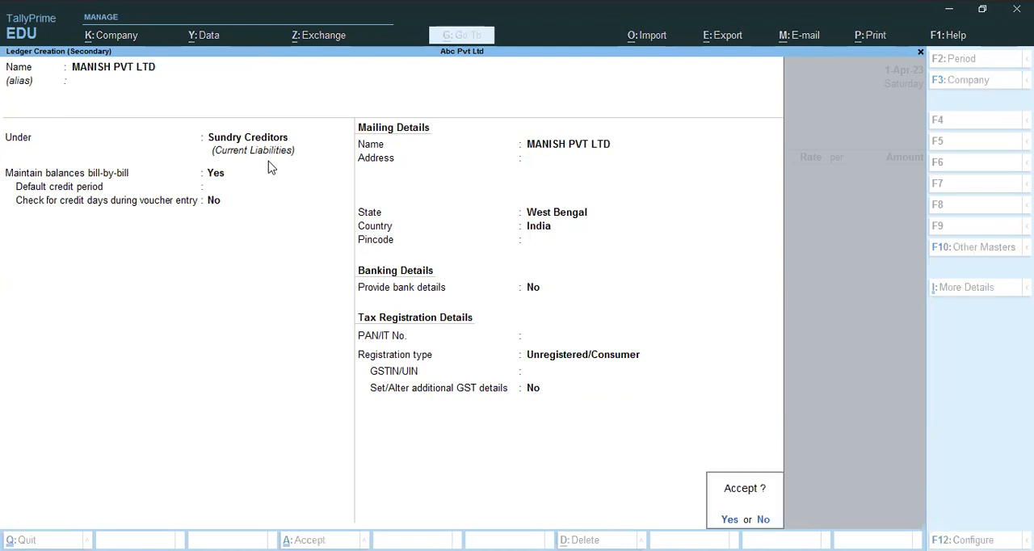
Use MANISH PVT LTD as the voucher's party, leaving the receipt details blank and accepting the default party details
{"action": "key", "text": "Return"}
{"action": "key", "text": "Return"}
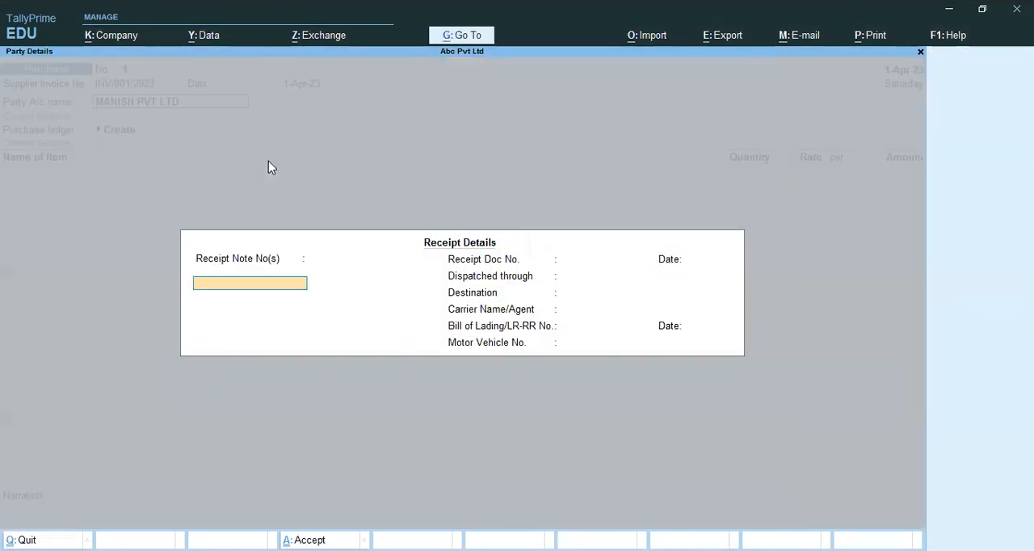
{"action": "key", "text": "Return"}
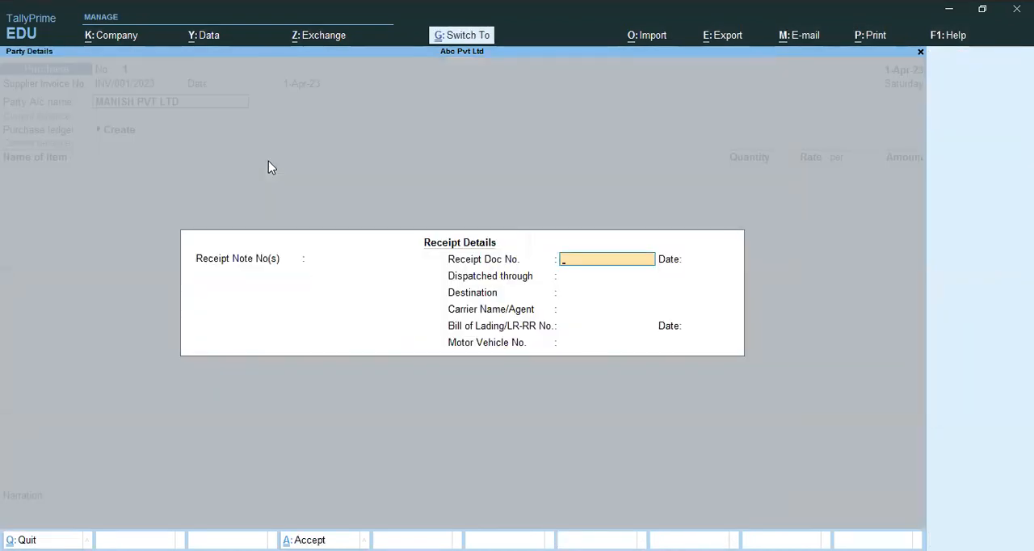
{"action": "key", "text": "ctrl+a"}
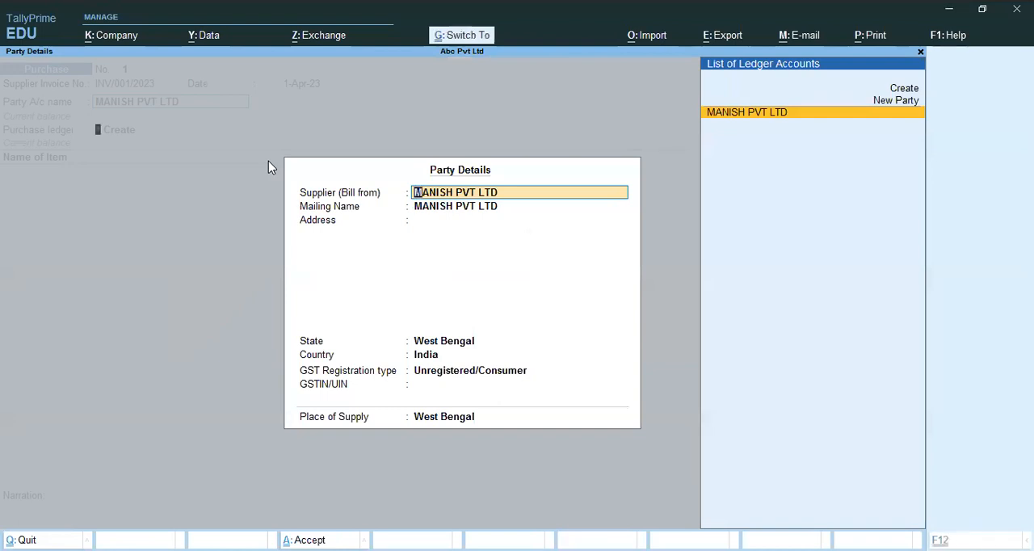
{"action": "key", "text": "ctrl+a"}
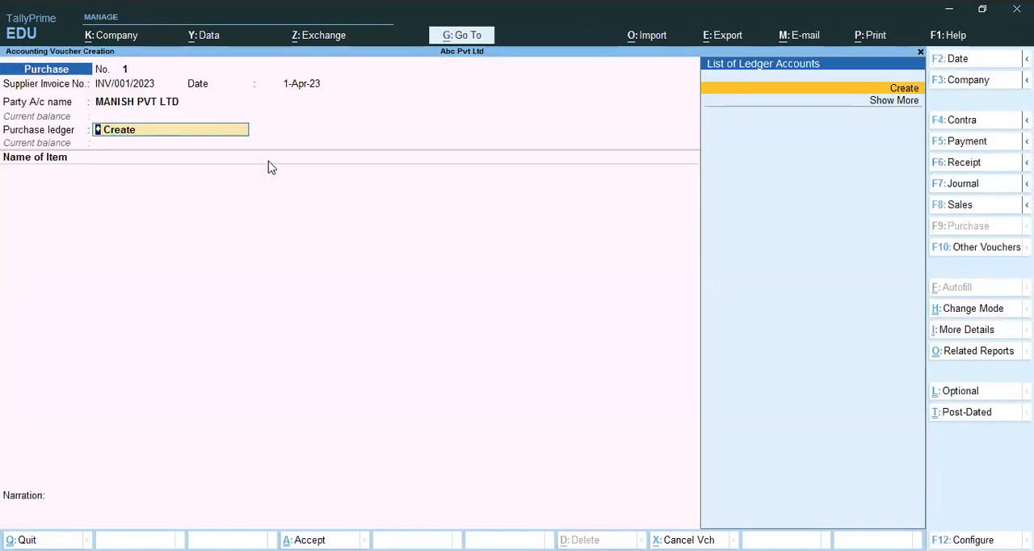
Start a new purchase ledger named PURCHASE and group it under Purchase Accounts
{"action": "key", "text": "alt+c"}
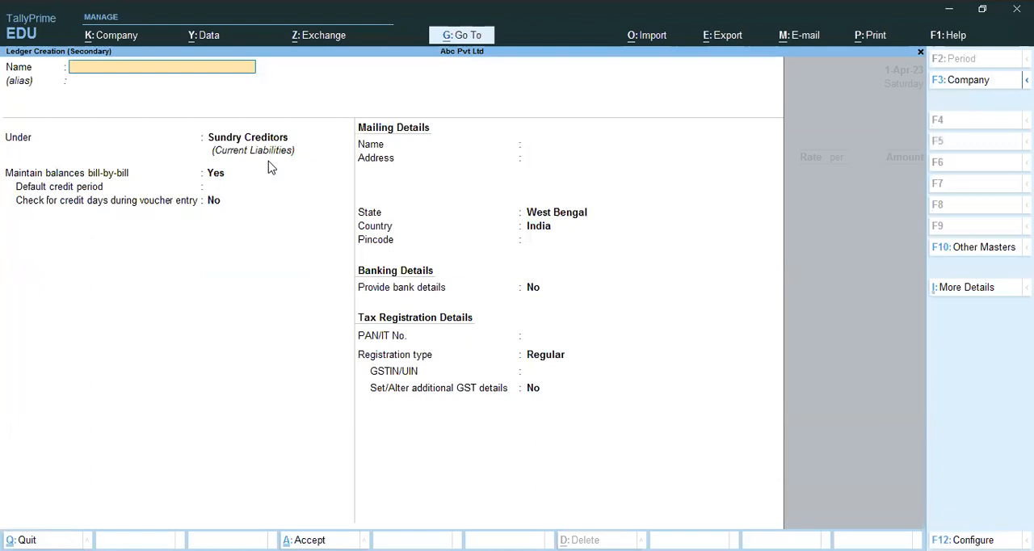
{"action": "type", "text": "PUR"}
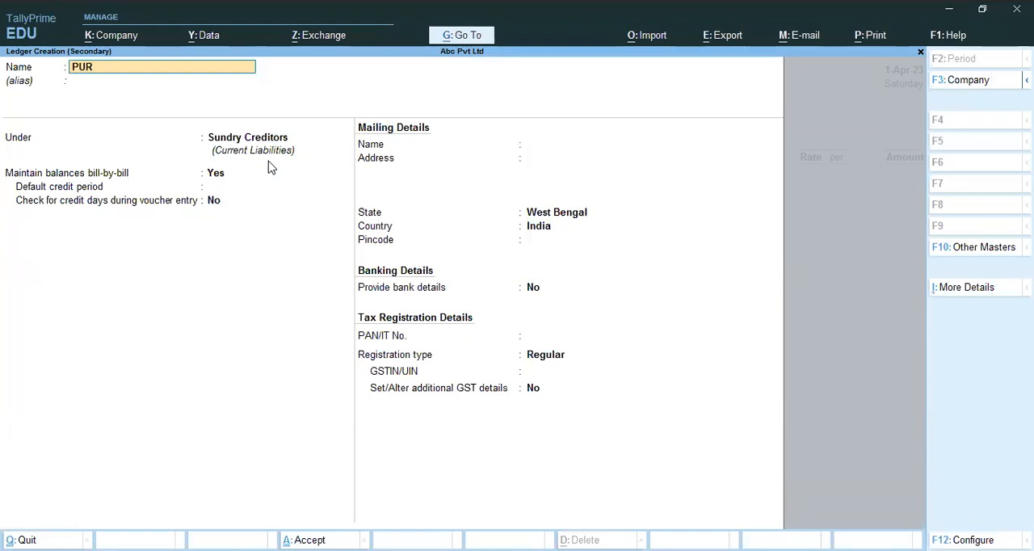
{"action": "type", "text": "CHASE"}
{"action": "key", "text": "Return"}
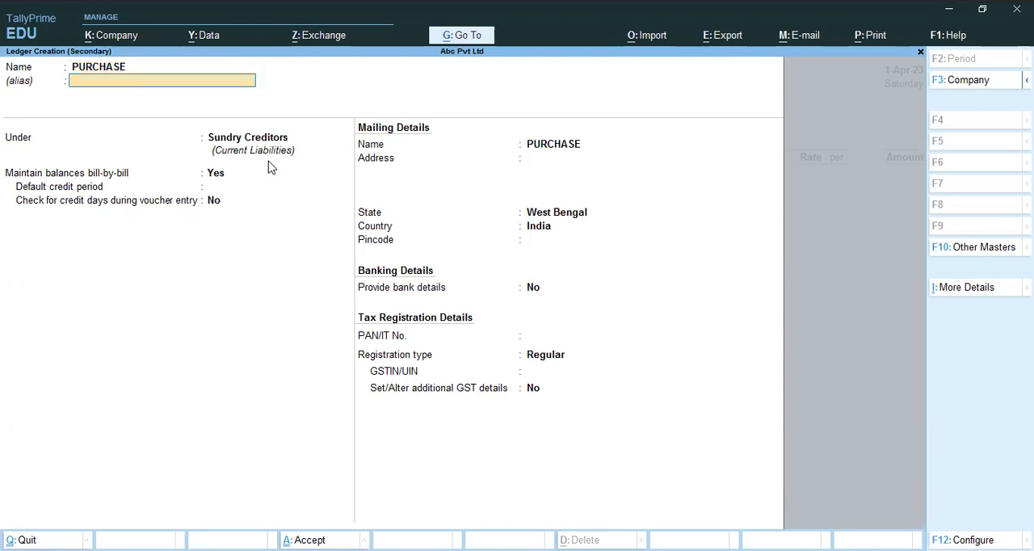
{"action": "key", "text": "Return"}
{"action": "type", "text": "P"}
{"action": "key", "text": "Down"}
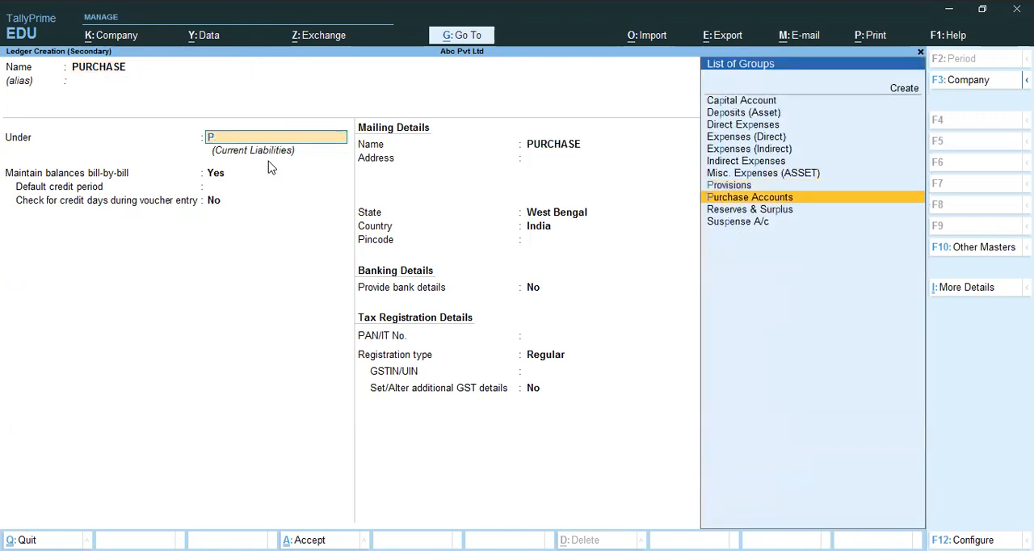
{"action": "key", "text": "Return"}
Keep the PURCHASE ledger's default statutory, GST and banking settings and save it as the voucher's purchase ledger
{"action": "key", "text": "Return"}
{"action": "key", "text": "Return"}
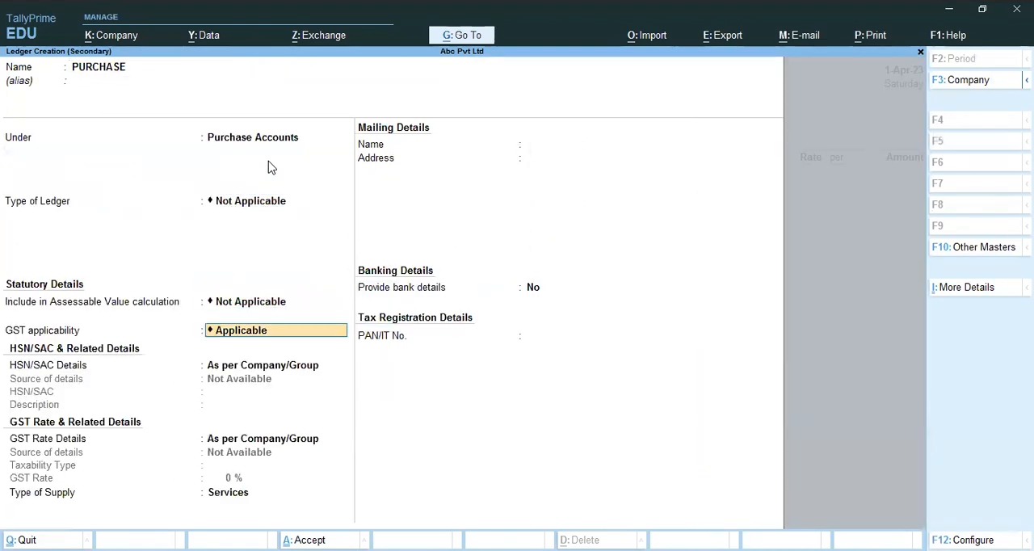
{"action": "key", "text": "Return"}
{"action": "key", "text": "Return"}
{"action": "key", "text": "Return"}
{"action": "key", "text": "Return"}
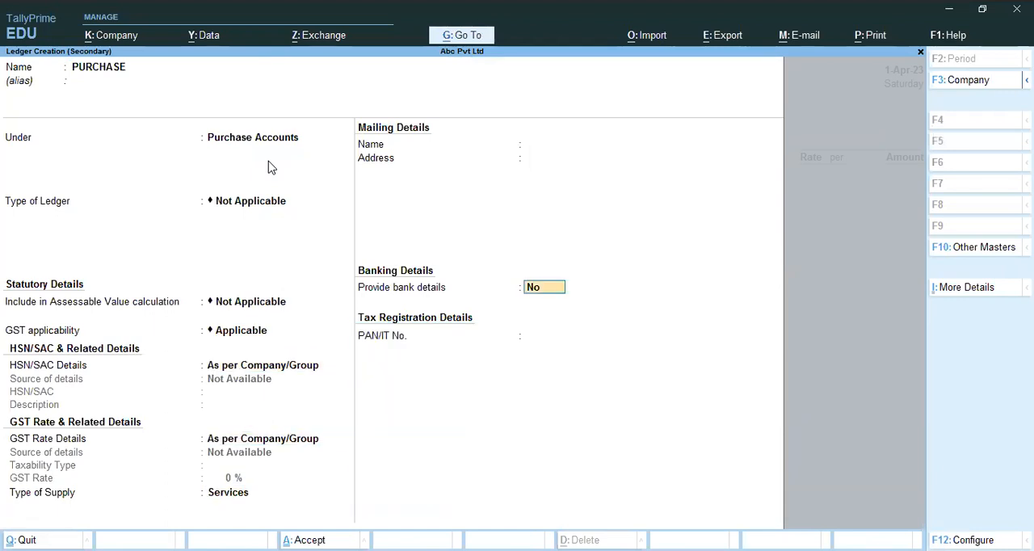
{"action": "key", "text": "Return"}
{"action": "key", "text": "Return"}
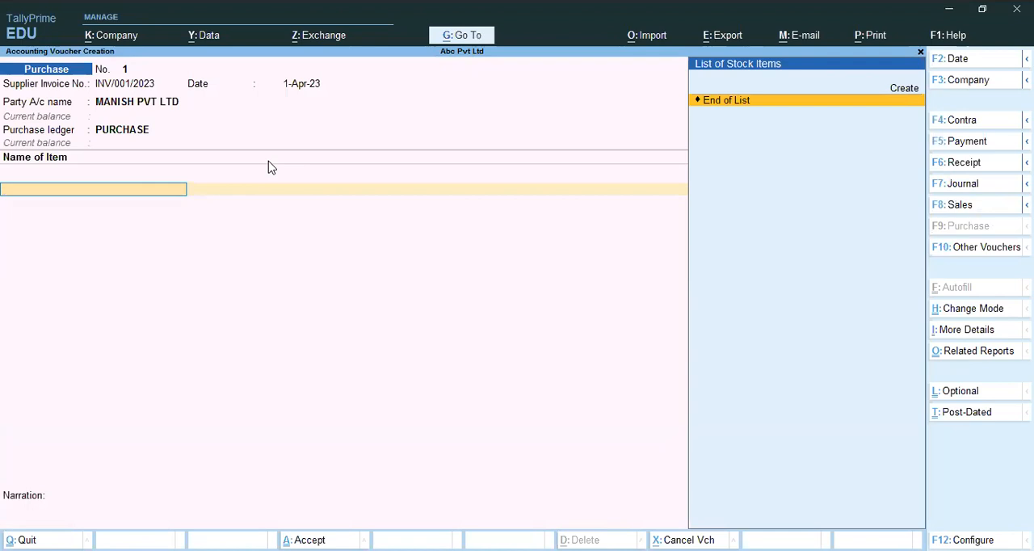
Start a new stock item named LAPTOP BAG under the Primary group, without an alias
{"action": "key", "text": "alt+c"}
{"action": "type", "text": "LA"}
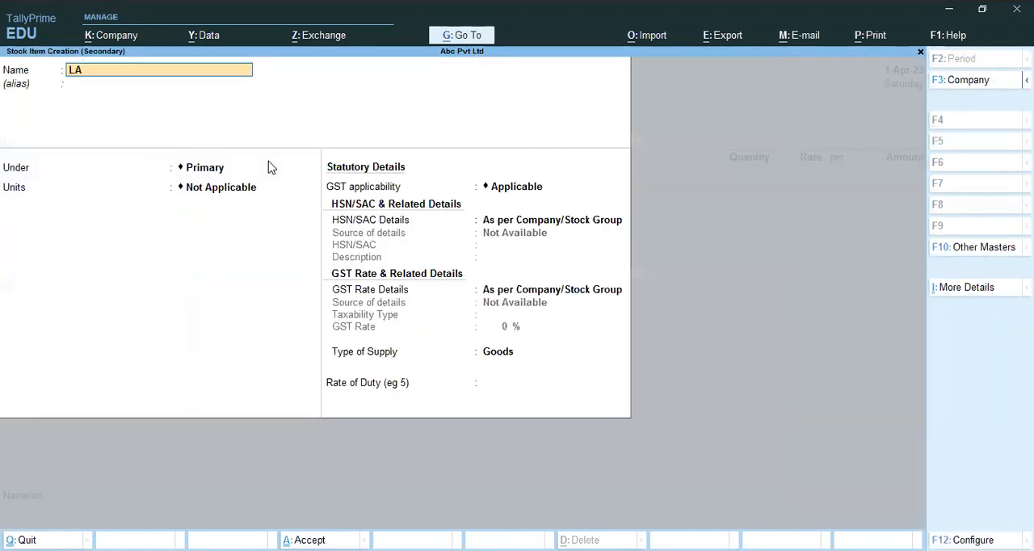
{"action": "type", "text": "PTOP BAG"}
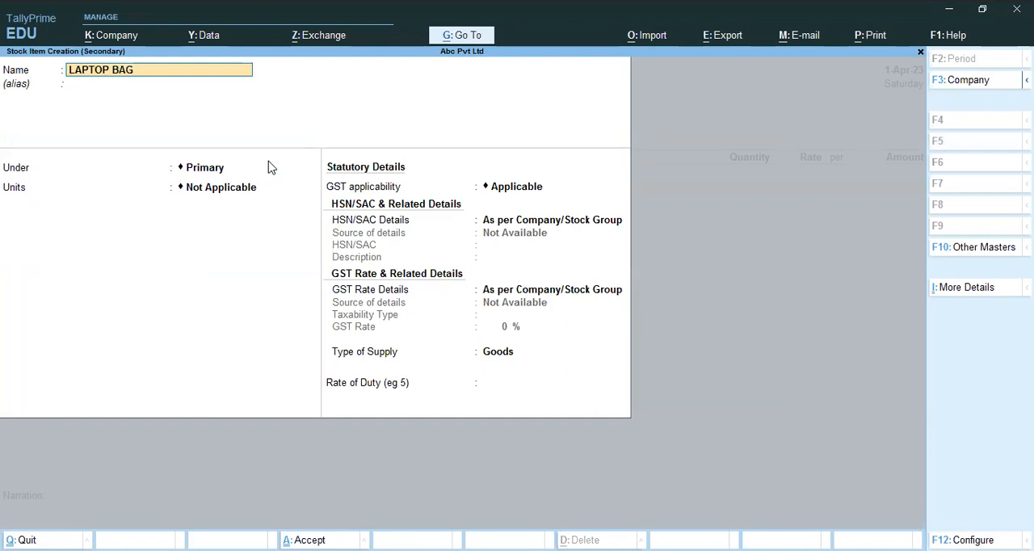
{"action": "key", "text": "Return"}
{"action": "key", "text": "Return"}
Create a simple unit PCS with the quantity code PCS-PIECES and 0 decimal places for the laptop bag
{"action": "key", "text": "Return"}
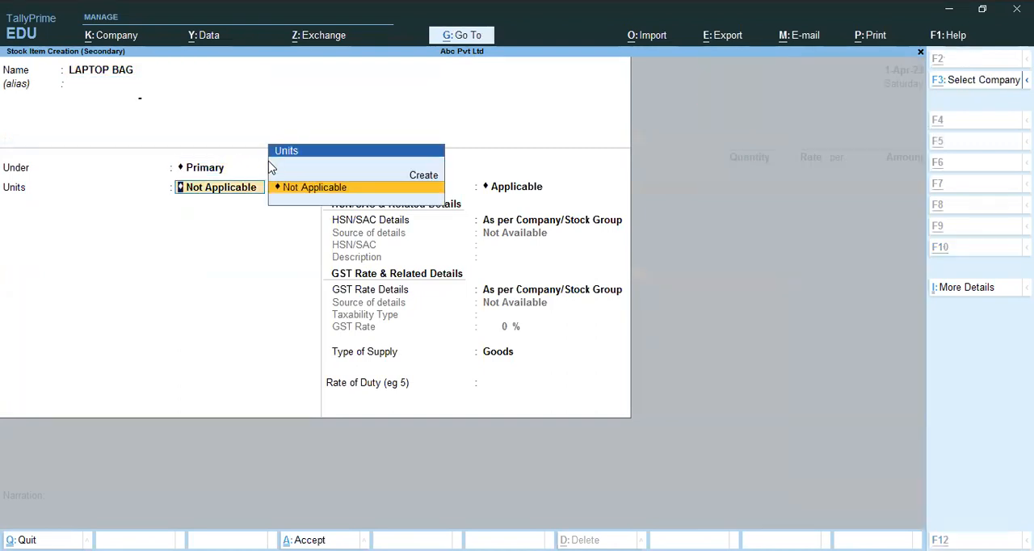
{"action": "key", "text": "alt+c"}
{"action": "type", "text": "PCS"}
{"action": "key", "text": "Return"}
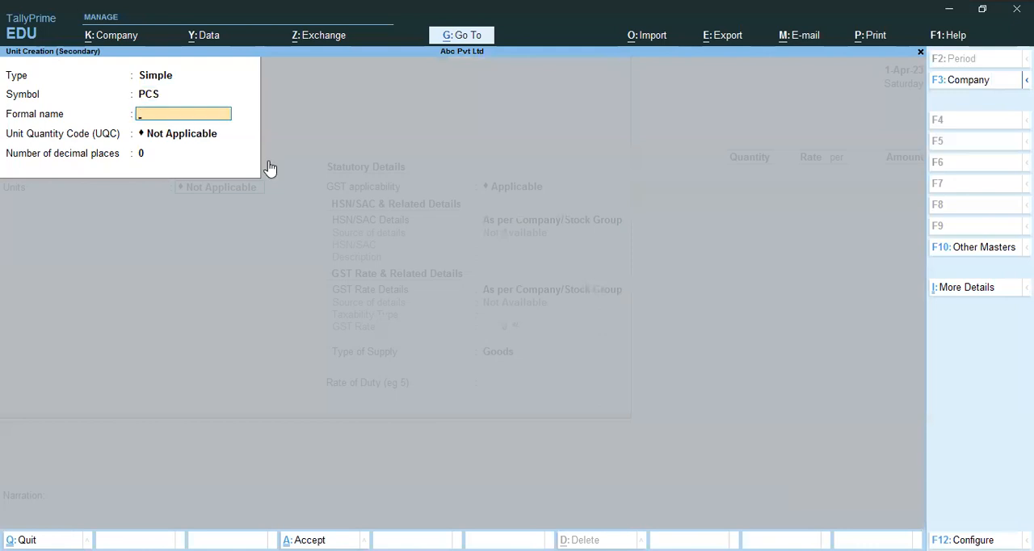
{"action": "key", "text": "Return"}
{"action": "type", "text": "PIC"}
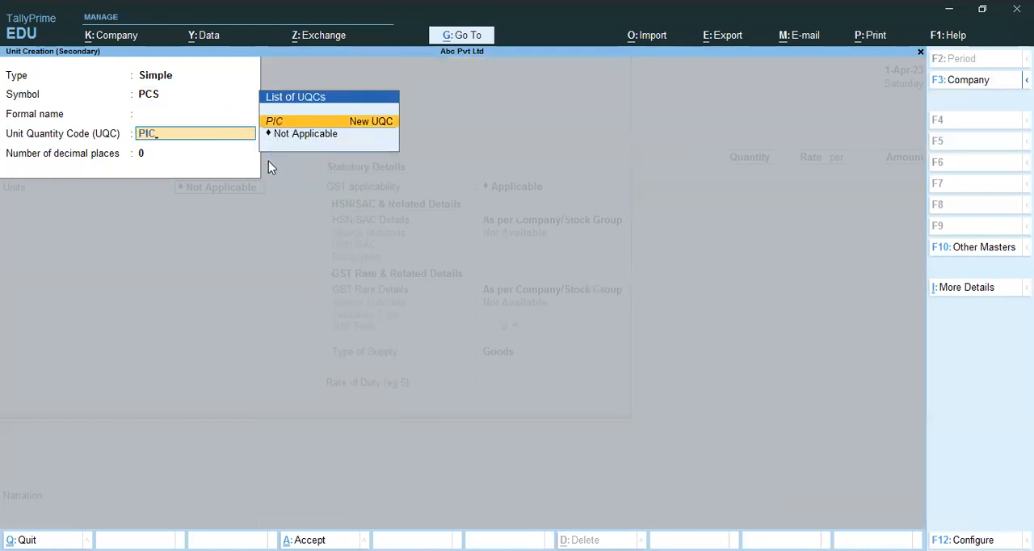
{"action": "key", "text": "BackSpace"}
{"action": "key", "text": "Return"}
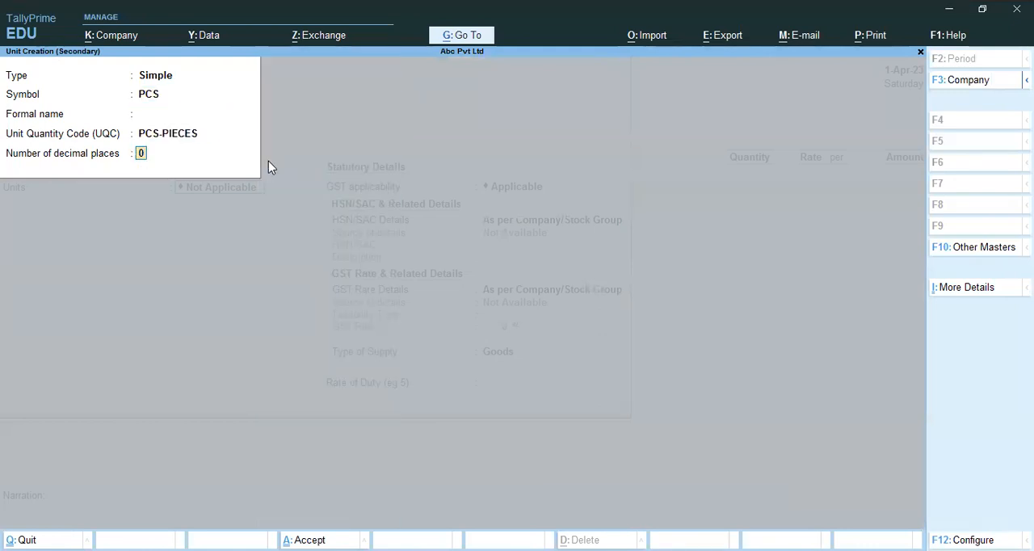
{"action": "key", "text": "Return"}
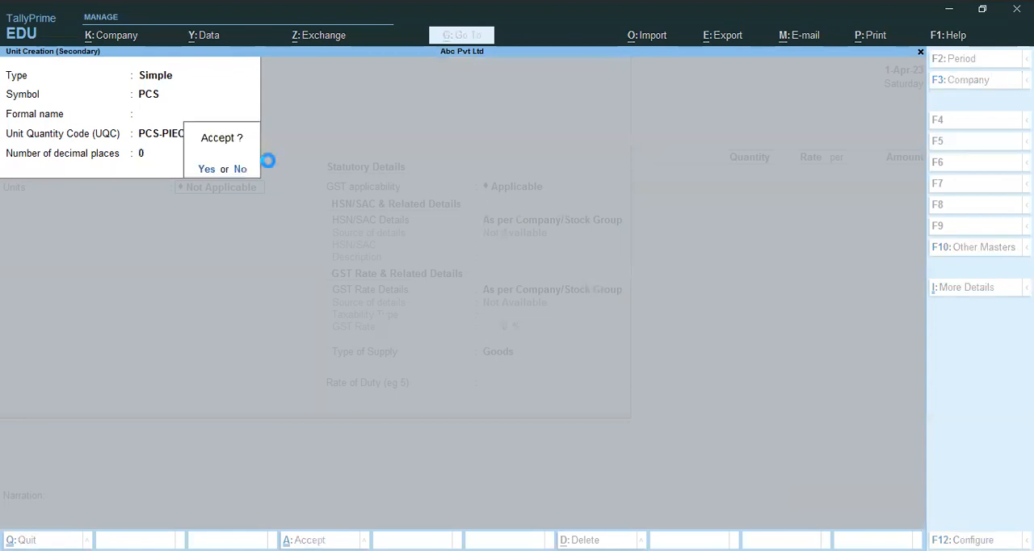
{"action": "key", "text": "Return"}
{"action": "key", "text": "Return"}
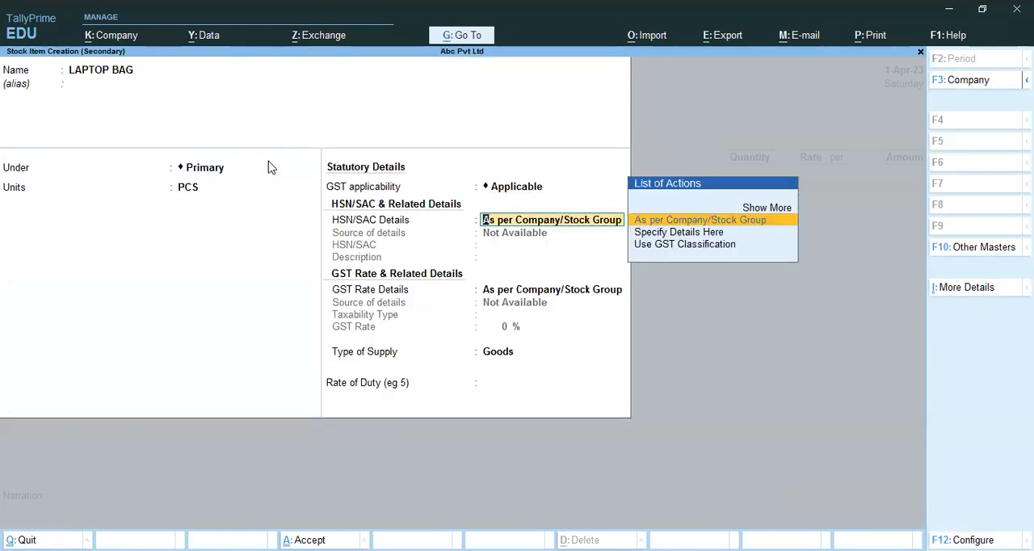
Specify the stock item's HSN/SAC details directly with code 8471, keeping GST applicable and the description blank
{"action": "key", "text": "Down"}
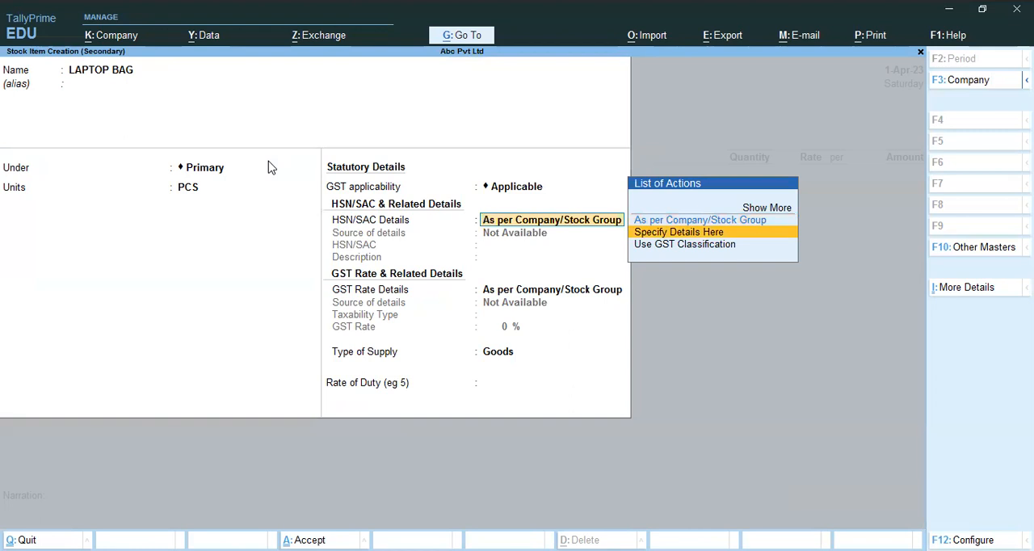
{"action": "key", "text": "Return"}
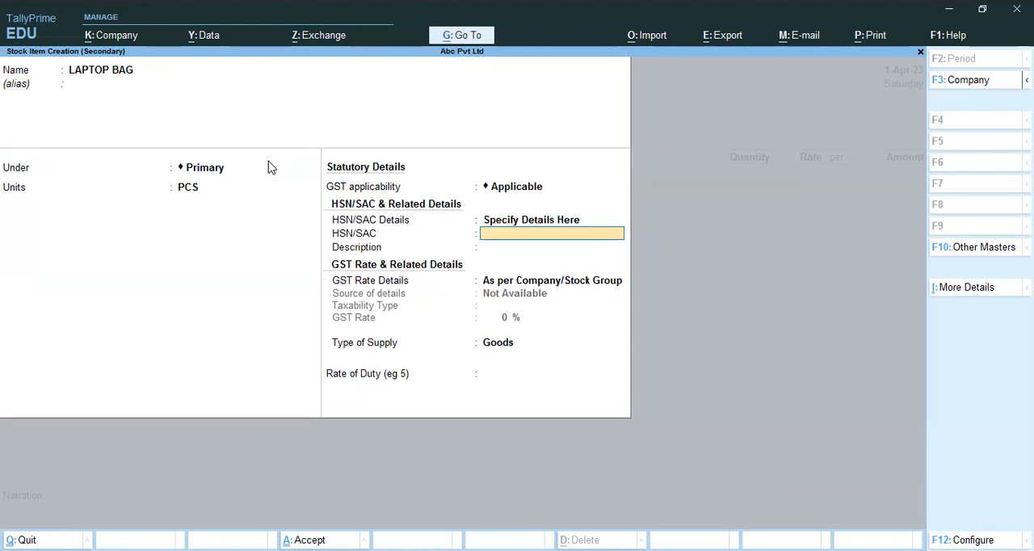
{"action": "type", "text": "8471"}
{"action": "key", "text": "Return"}
{"action": "key", "text": "Return"}
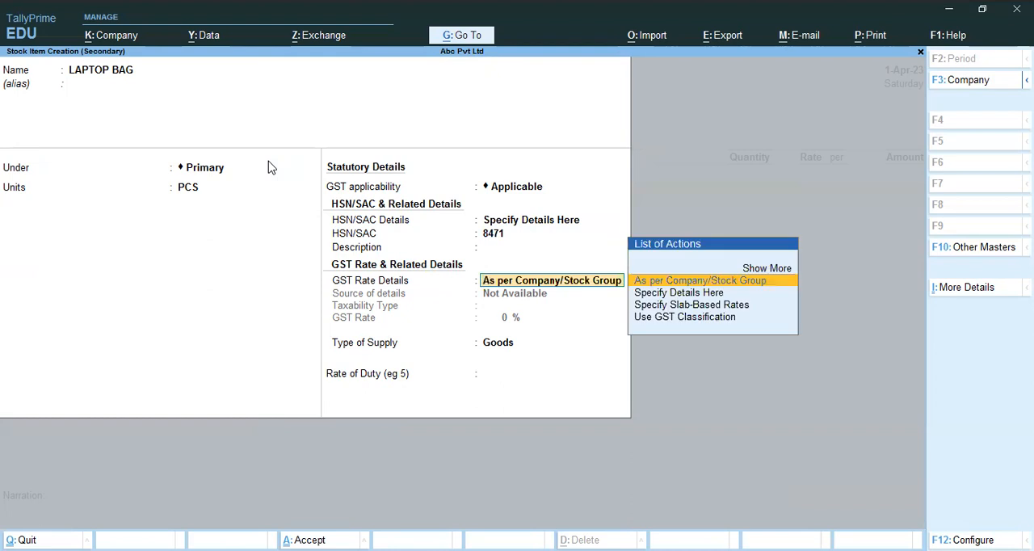
Specify the laptop bag's GST rate details directly as Taxable with a GST rate of 18%
{"action": "key", "text": "Down"}
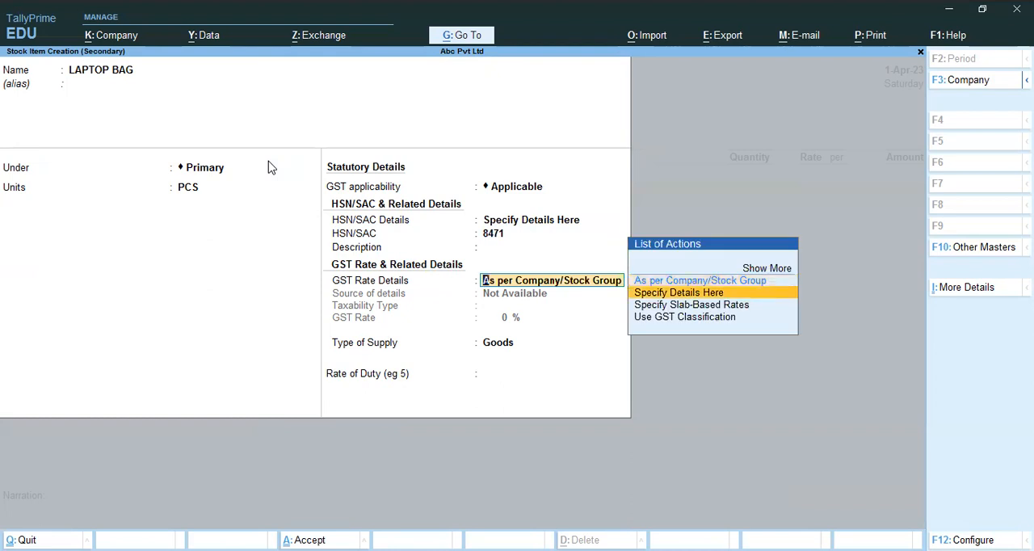
{"action": "key", "text": "Return"}
{"action": "key", "text": "Return"}
{"action": "type", "text": "1"}
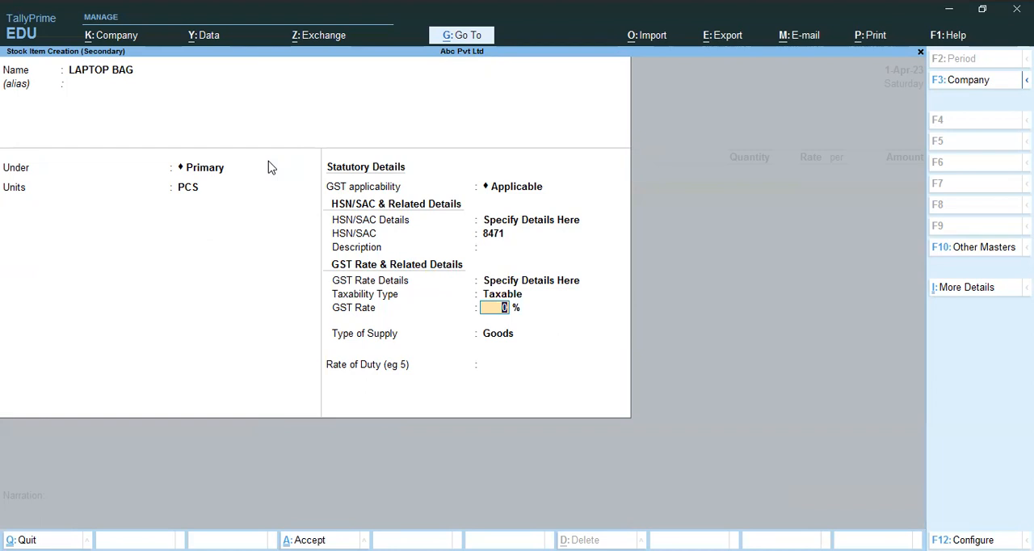
{"action": "type", "text": "8"}
{"action": "key", "text": "Return"}
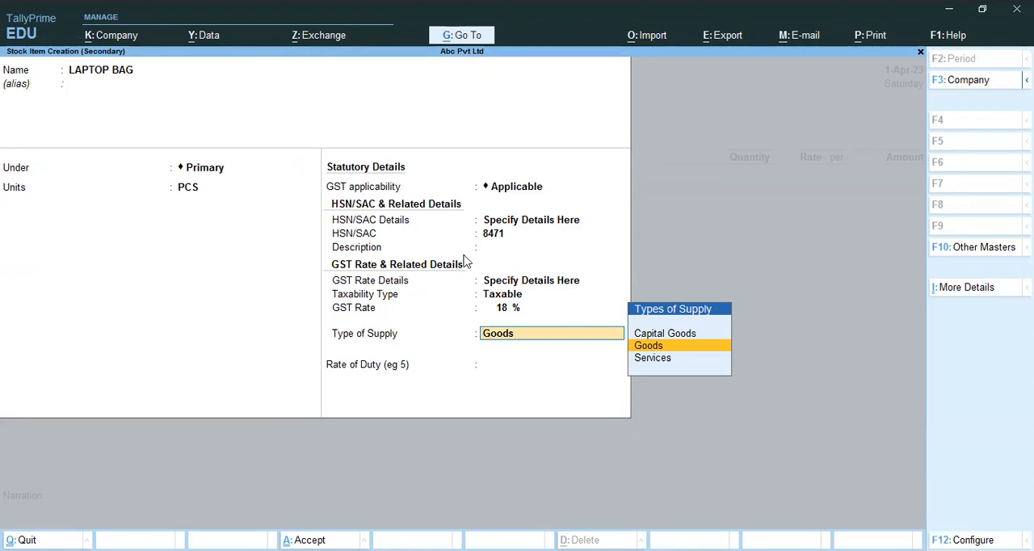
Enable descriptions for stock items in the stock item configuration, keeping the other general and inventory options as they are
{"action": "key", "text": "F12"}
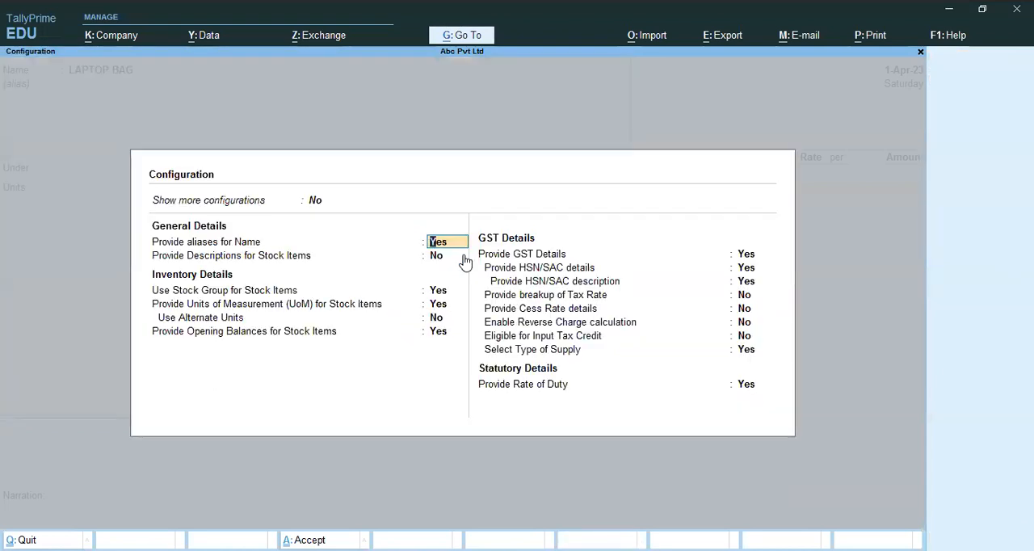
{"action": "key", "text": "Return"}
{"action": "type", "text": "Y"}
{"action": "key", "text": "Return"}
{"action": "key", "text": "Return"}
{"action": "key", "text": "Return"}
{"action": "key", "text": "Return"}
Enable tax rate breakup, cess rate details, reverse charge calculation and input tax credit eligibility in the GST configuration, and apply it
{"action": "key", "text": "Return"}
{"action": "key", "text": "Return"}
{"action": "key", "text": "Return"}
{"action": "key", "text": "Return"}
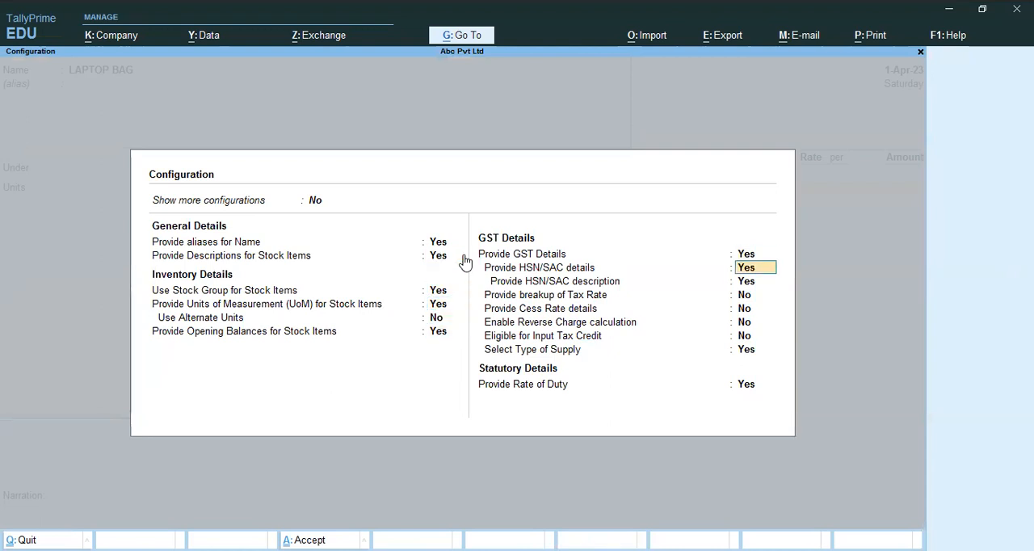
{"action": "type", "text": "Y"}
{"action": "key", "text": "Return"}
{"action": "type", "text": "Y"}
{"action": "key", "text": "Return"}
{"action": "type", "text": "Y"}
{"action": "key", "text": "Return"}
{"action": "type", "text": "Y"}
{"action": "key", "text": "Return"}
{"action": "key", "text": "Return"}
Make the laptop bag applicable for reverse charge, leave the rate of duty blank, and save the stock item
{"action": "key", "text": "Return"}
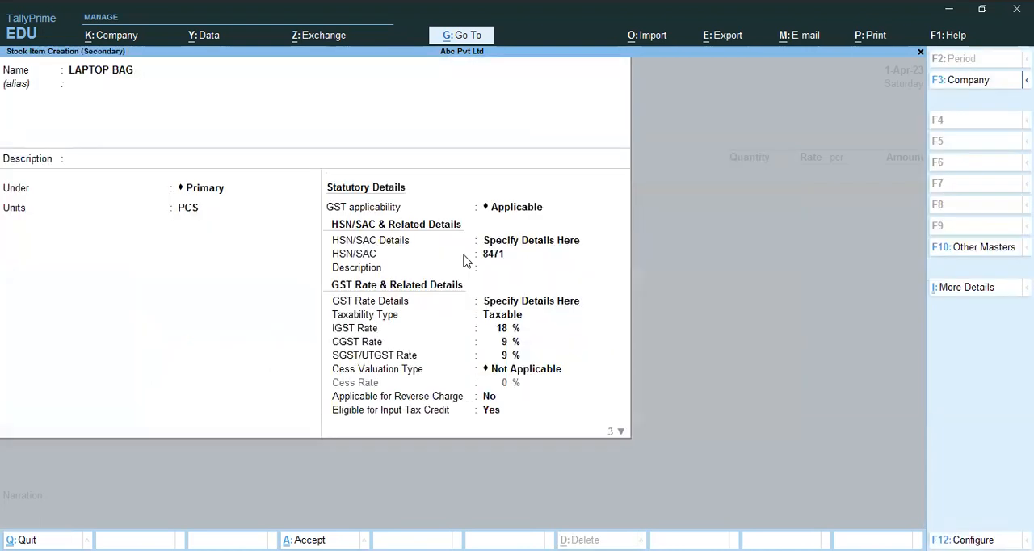
{"action": "key", "text": "Return"}
{"action": "key", "text": "BackSpace"}
{"action": "key", "text": "BackSpace"}
{"action": "key", "text": "BackSpace"}
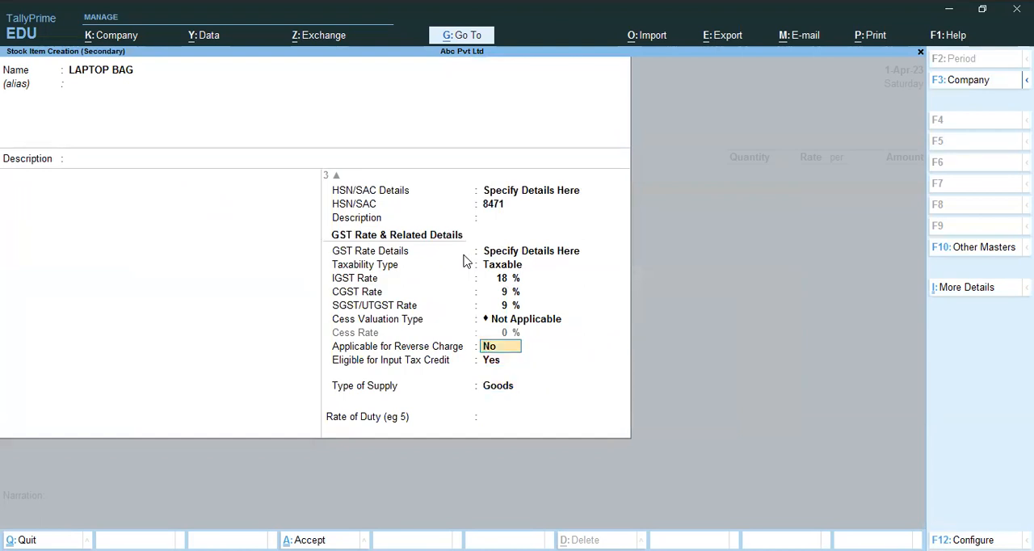
{"action": "type", "text": "Y"}
{"action": "key", "text": "Return"}
{"action": "key", "text": "Return"}
{"action": "key", "text": "Return"}
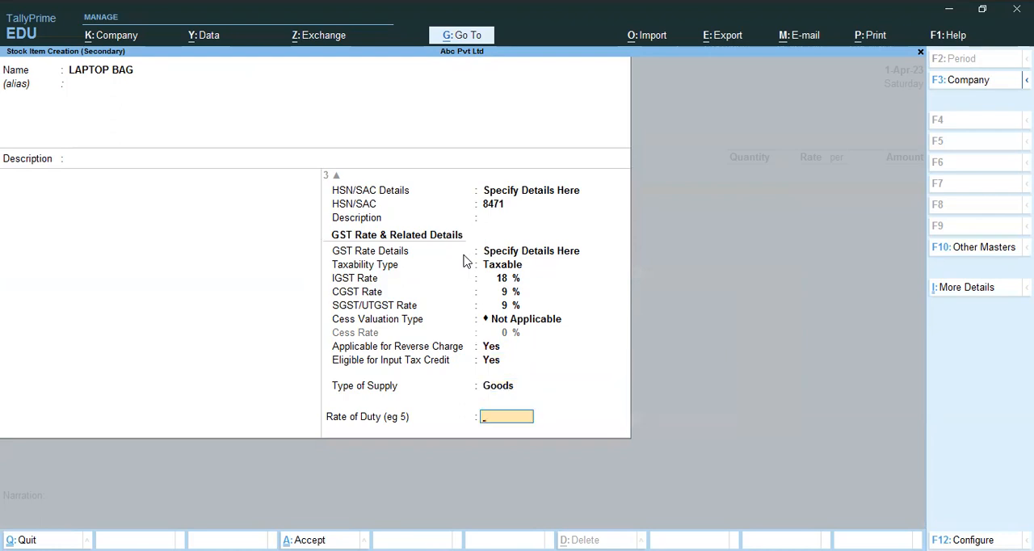
{"action": "key", "text": "Return"}
{"action": "key", "text": "y"}
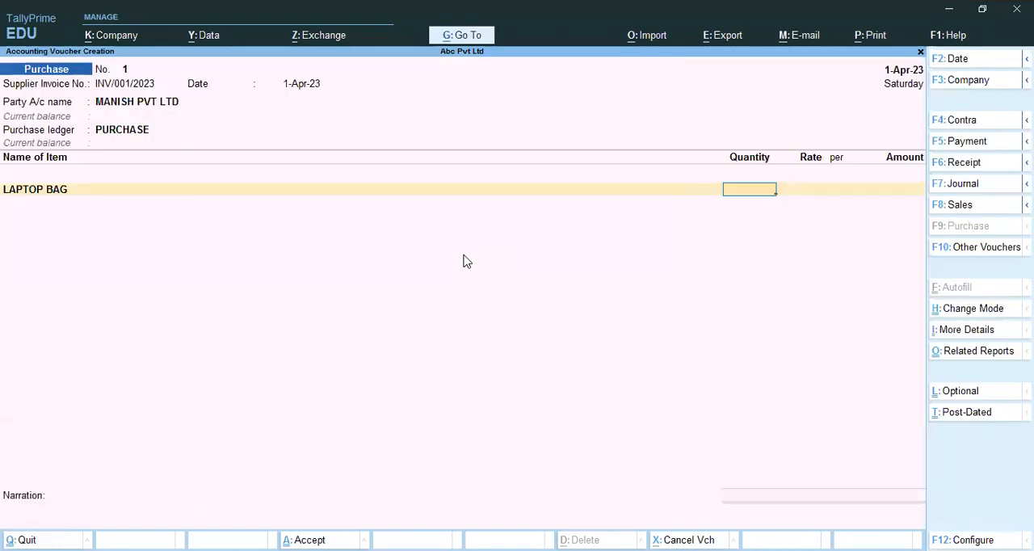
Enter 500 PCS of LAPTOP BAG at a rate of 350, keeping the GST and HSN/SAC details as per masters
{"action": "type", "text": "500"}
{"action": "key", "text": "Return"}
{"action": "type", "text": "350"}
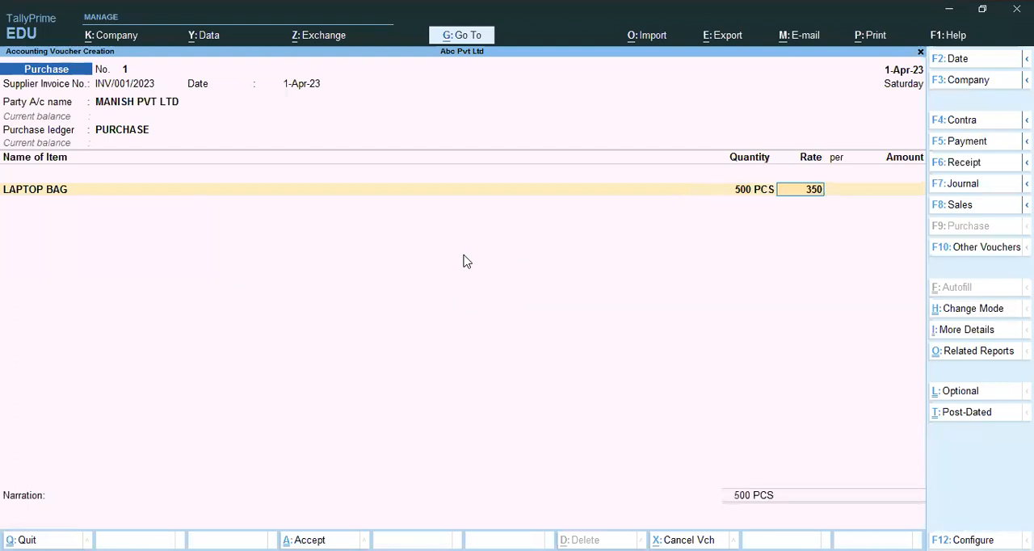
{"action": "key", "text": "Return"}
{"action": "key", "text": "Return"}
{"action": "key", "text": "Return"}
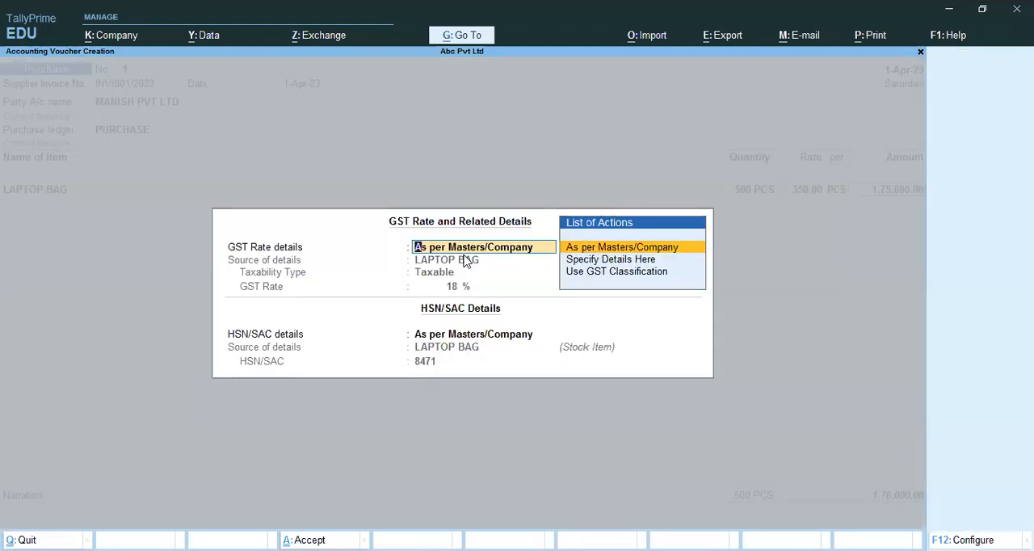
{"action": "key", "text": "Return"}
{"action": "key", "text": "Return"}
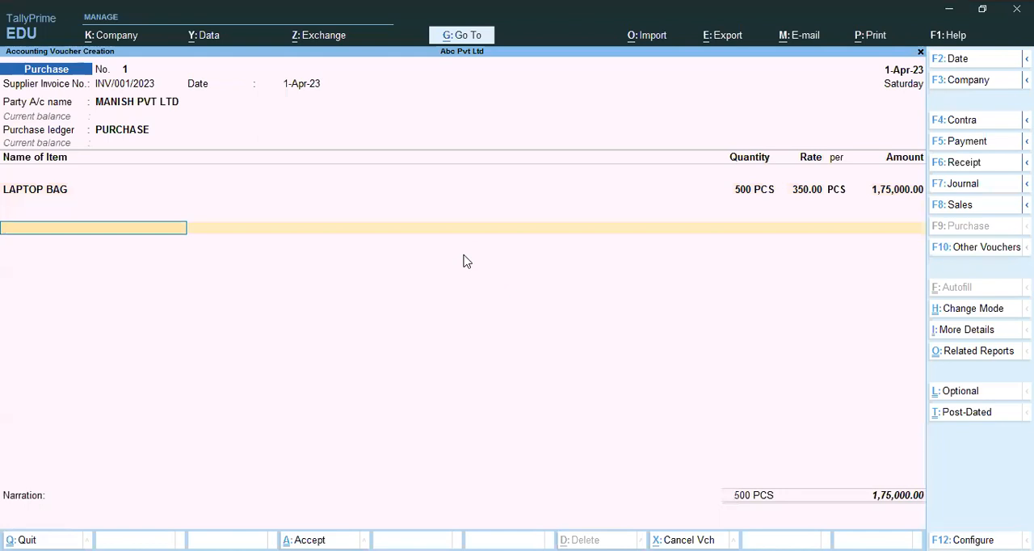
Examine the purchase voucher's GST tax analysis in detailed view, including the tax breakup for the laptop bag
{"action": "key", "text": "ctrl+o"}
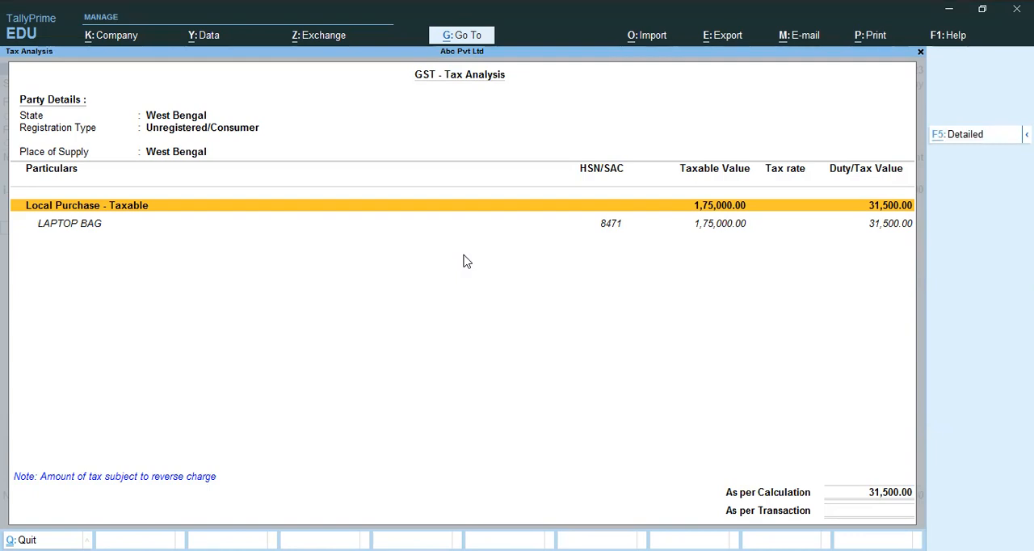
{"action": "key", "text": "F5"}
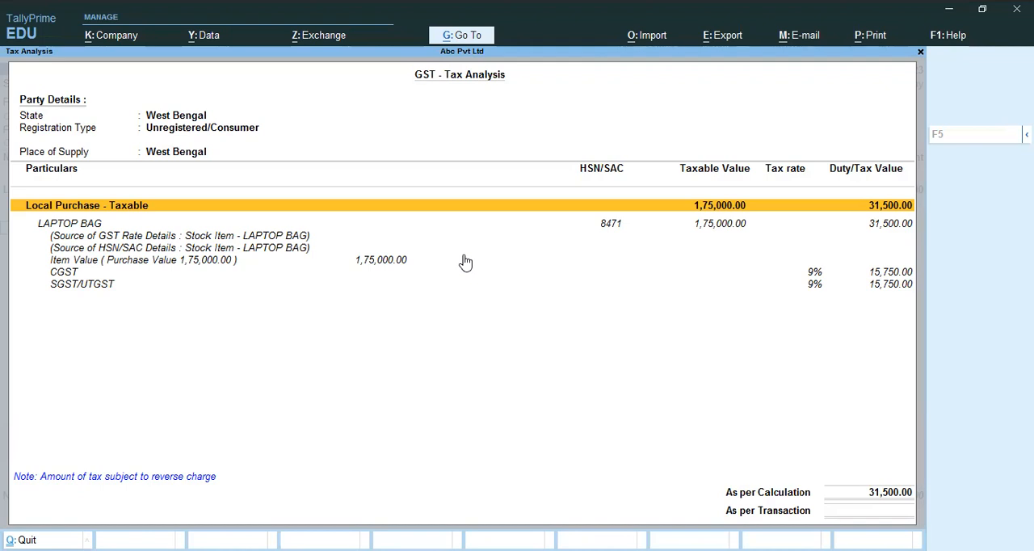
{"action": "key", "text": "Escape"}
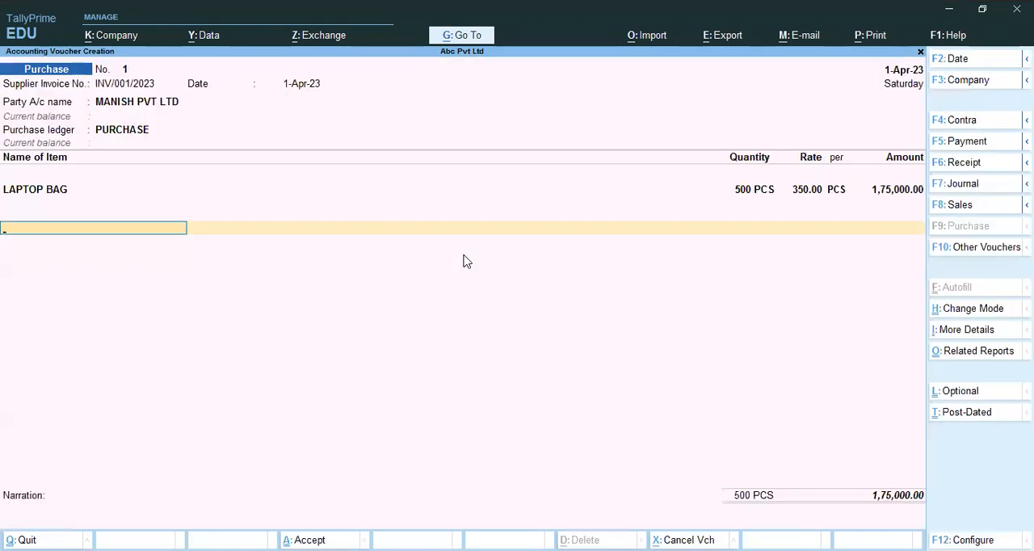
Save the purchase voucher and return to the Gateway of Tally
{"action": "key", "text": "ctrl"}
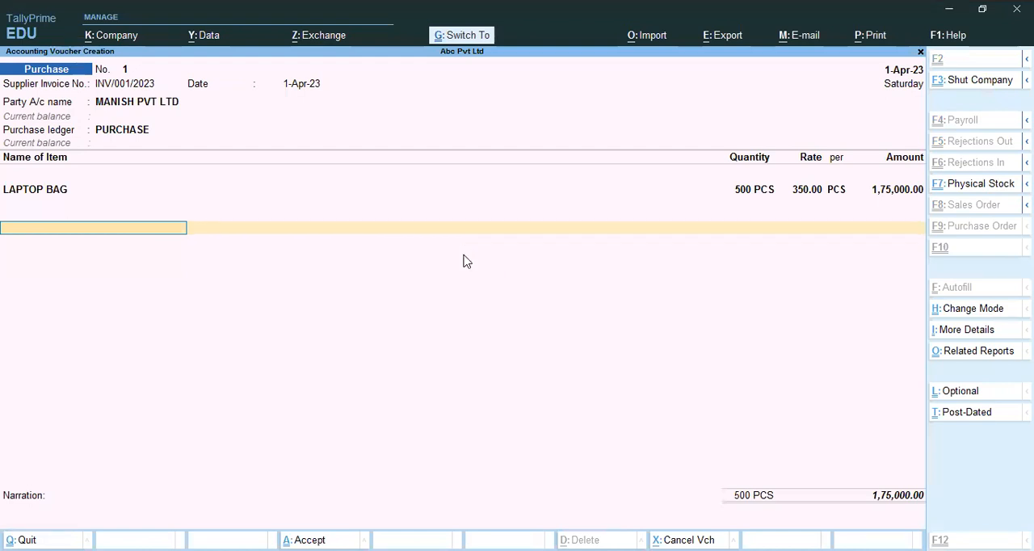
{"action": "key", "text": "ctrl+a"}
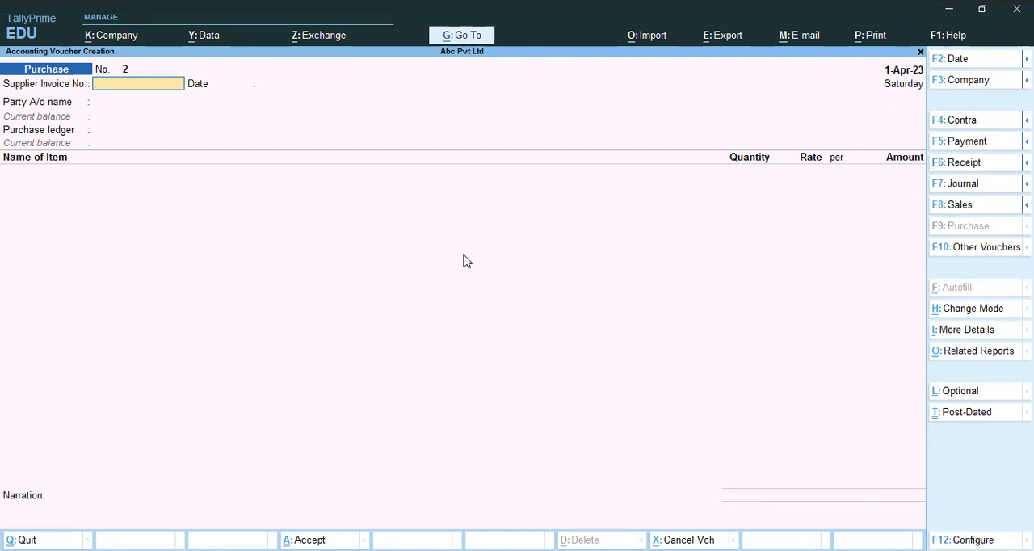
{"action": "key", "text": "Escape"}
{"action": "key", "text": "y"}
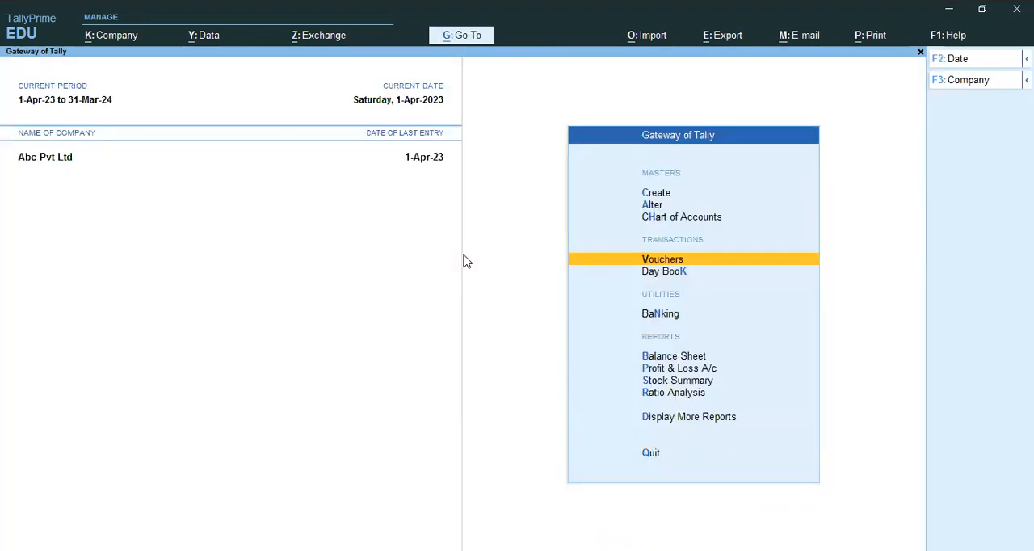
Open the Reverse Charge Supplies GST report and drill down into the liability vouchers for Purchase from Unregistered Dealers
{"action": "key", "text": "d"}
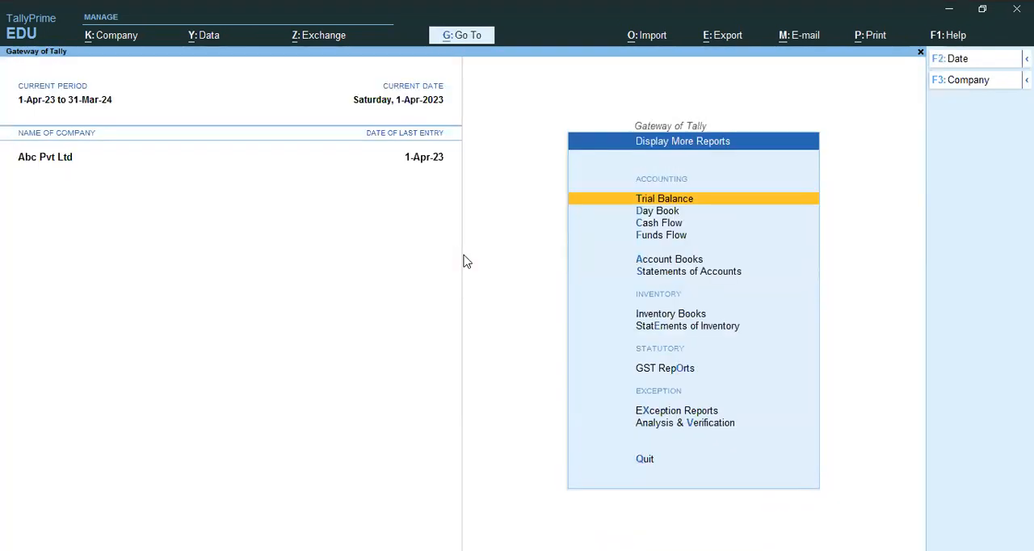
{"action": "key", "text": "o"}
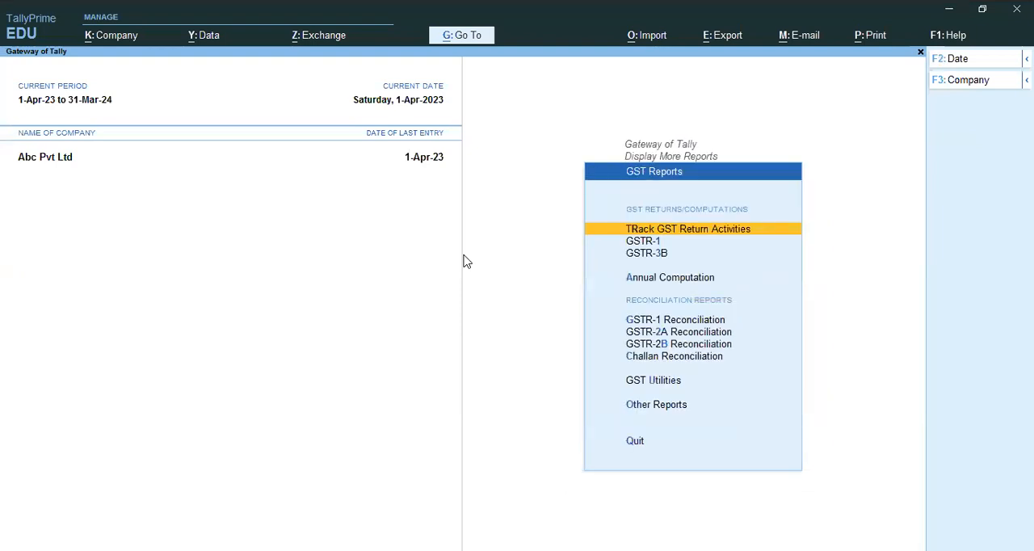
{"action": "key", "text": "o"}
{"action": "key", "text": "Return"}
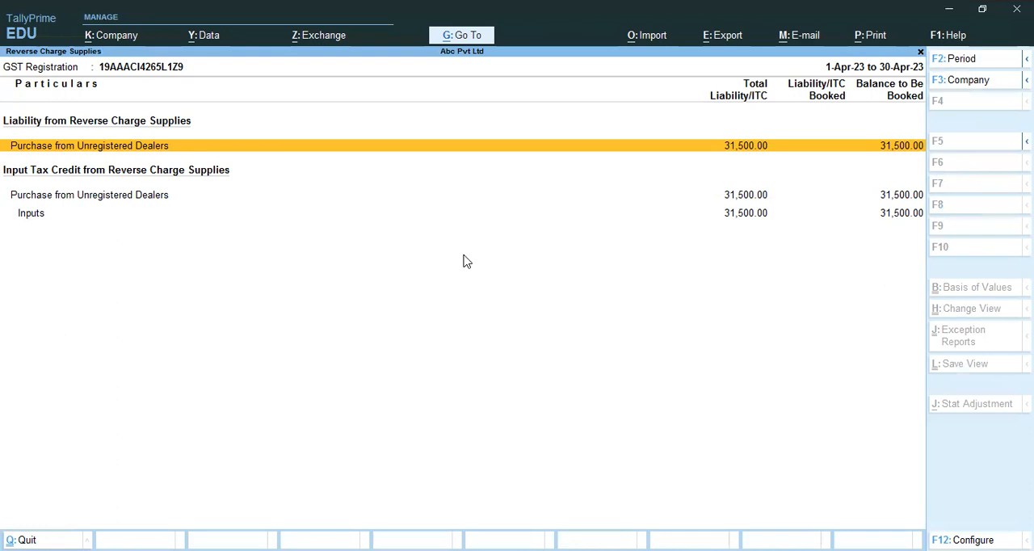
{"action": "key", "text": "Return"}
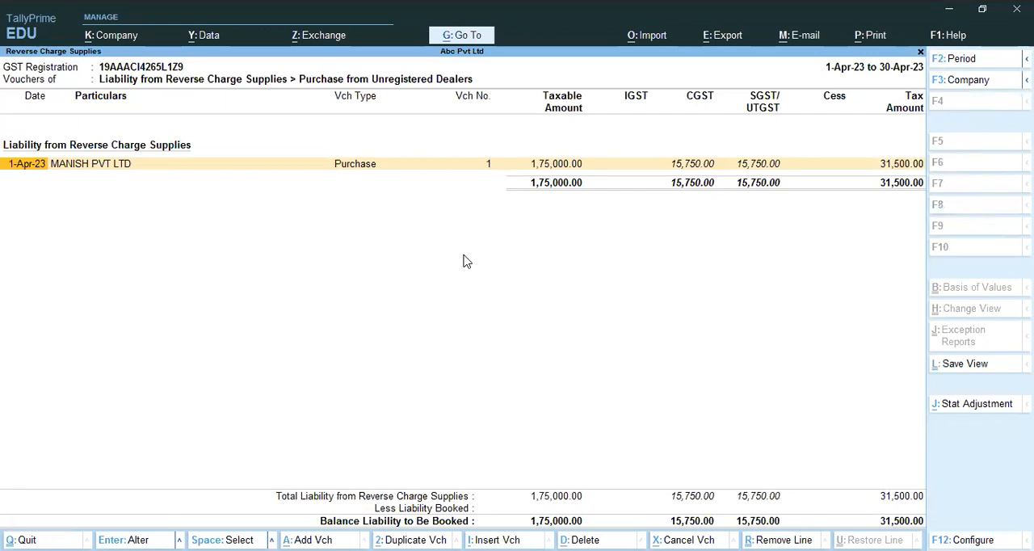
Start a GST stat adjustment journal for Increase in Tax Liability with Purchase from Unregistered Dealer as the additional nature
{"action": "key", "text": "alt+j"}
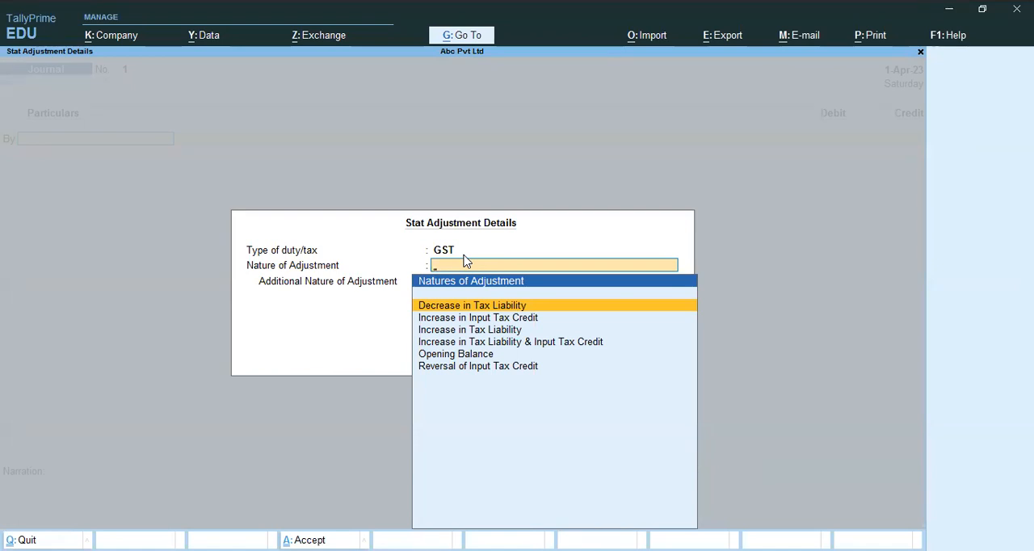
{"action": "key", "text": "Down"}
{"action": "key", "text": "Down"}
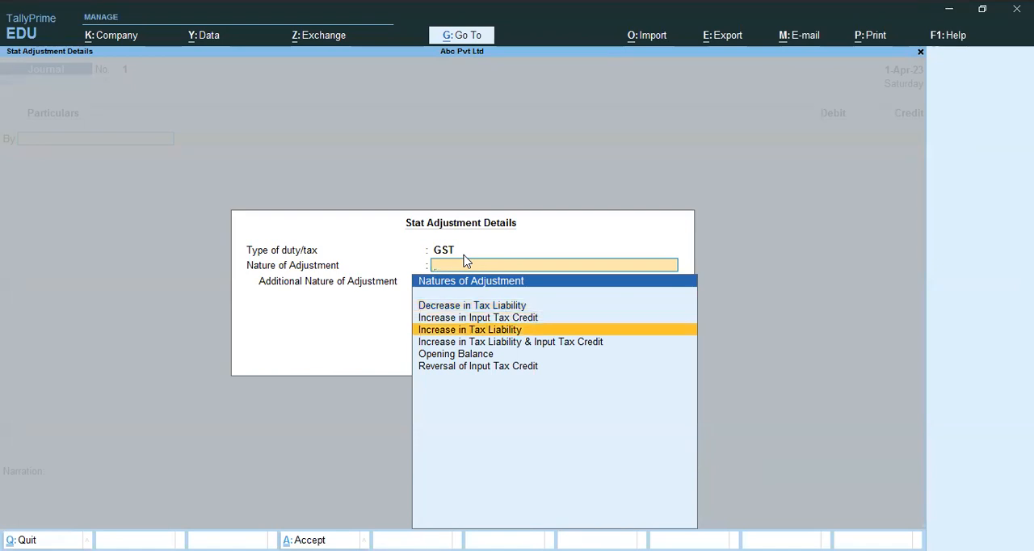
{"action": "key", "text": "Return"}
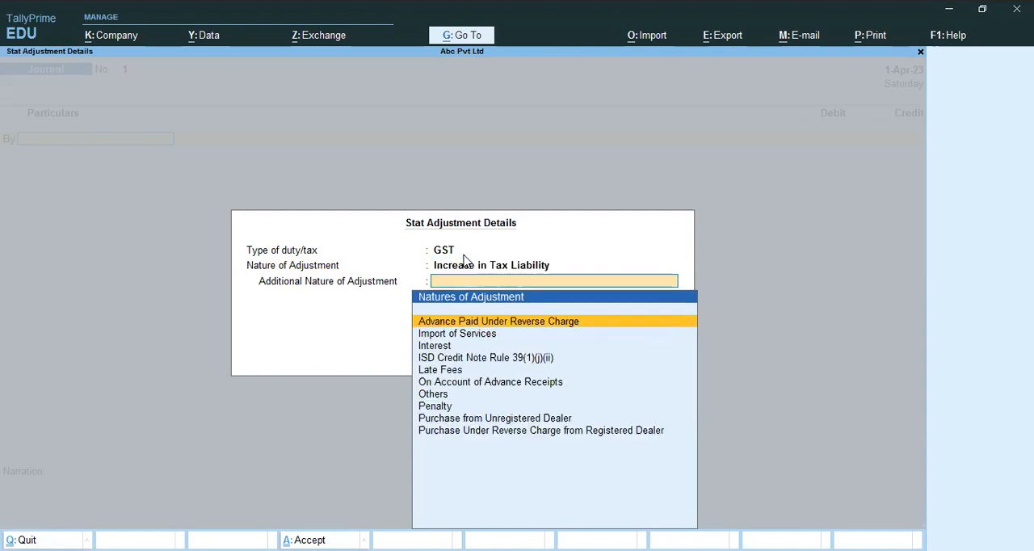
{"action": "key", "text": "Down"}
{"action": "key", "text": "Down"}
{"action": "key", "text": "Down"}
{"action": "key", "text": "Down"}
{"action": "key", "text": "Down"}
{"action": "key", "text": "Down"}
{"action": "key", "text": "Down"}
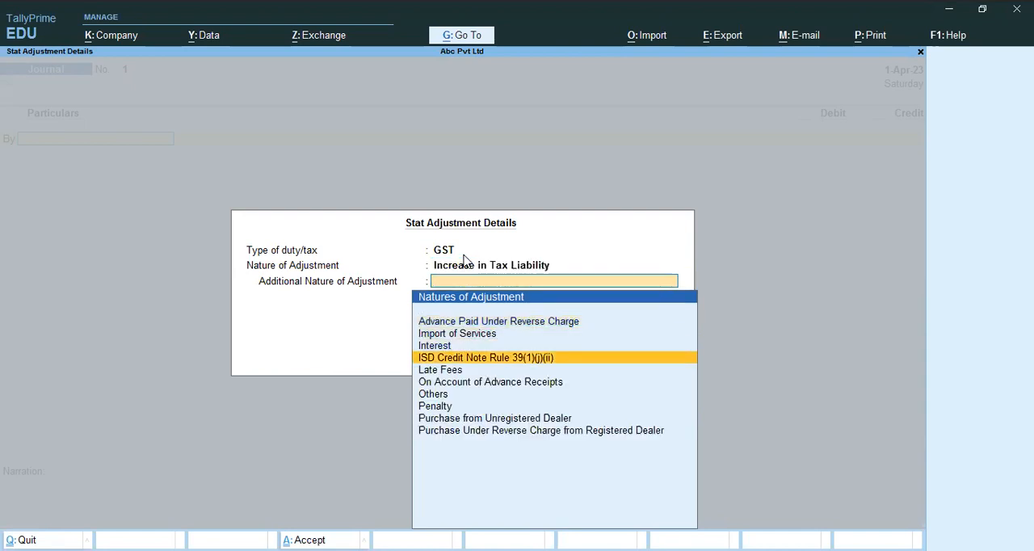
{"action": "key", "text": "Down"}
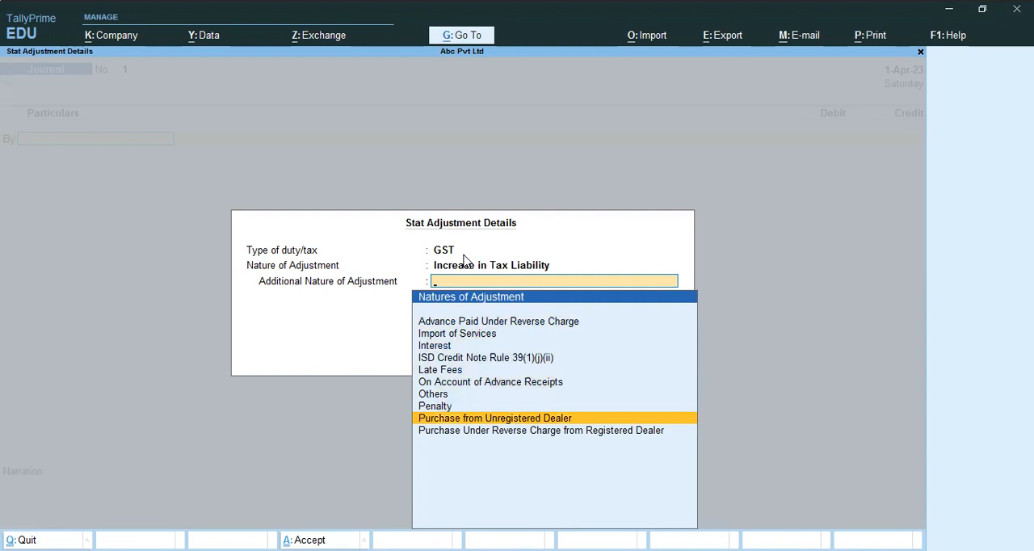
{"action": "key", "text": "Return"}
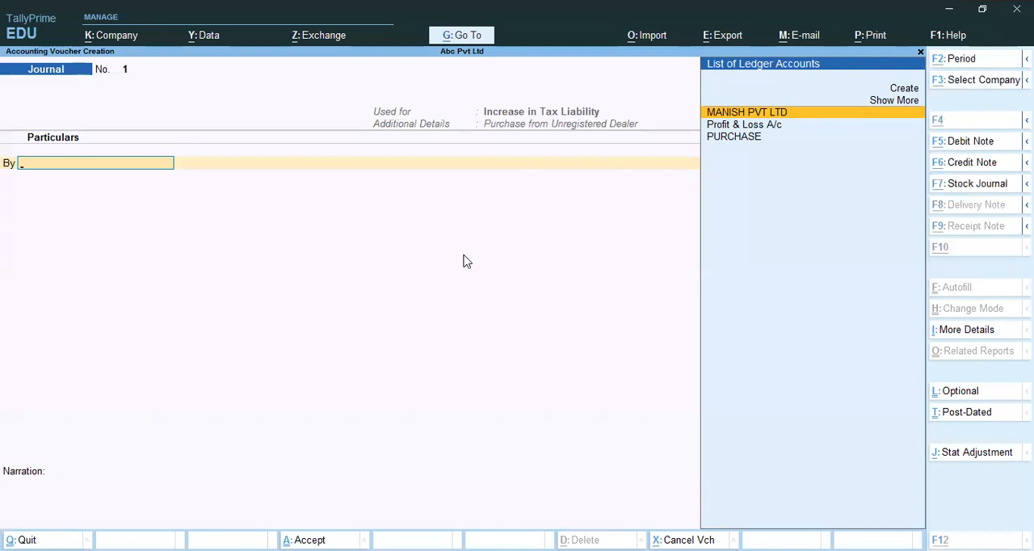
Start a new ledger named GST ON REVERSE CHARGE under Current Assets for the journal's debit line
{"action": "key", "text": "alt+c"}
{"action": "type", "text": "GST "}
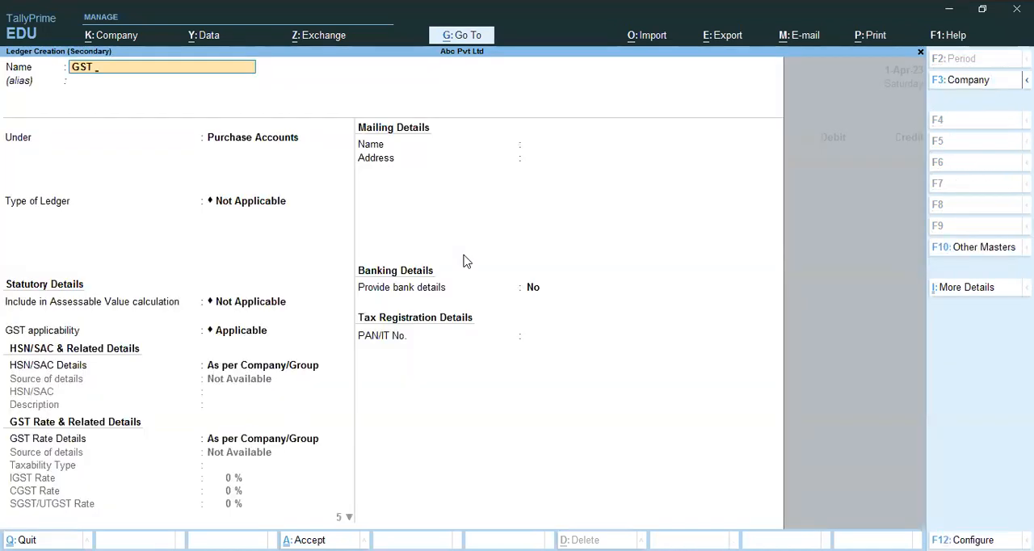
{"action": "type", "text": "ON REVERSE CHARGE"}
{"action": "key", "text": "Return"}
{"action": "type", "text": "C"}
{"action": "key", "text": "Down"}
{"action": "key", "text": "Down"}
{"action": "key", "text": "Down"}
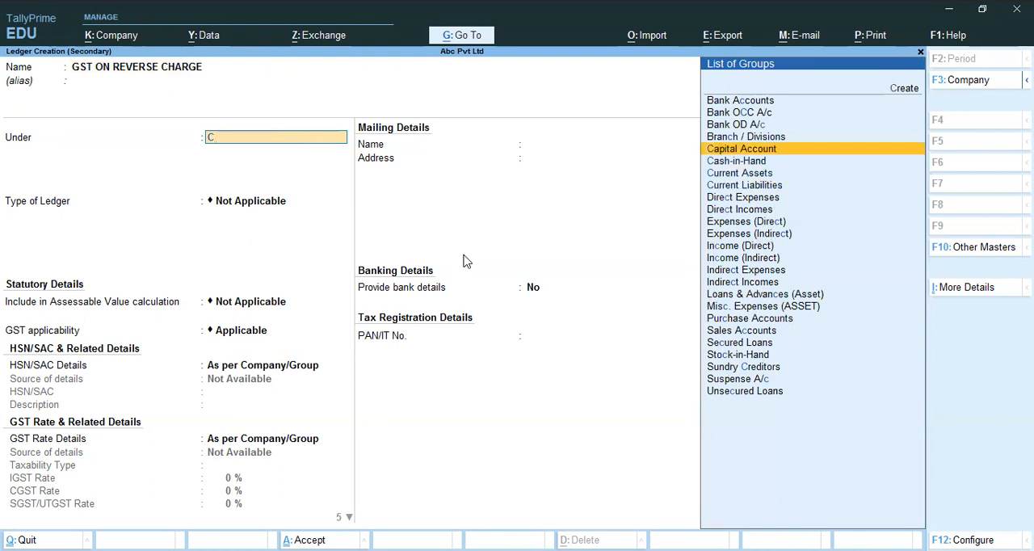
{"action": "key", "text": "Return"}
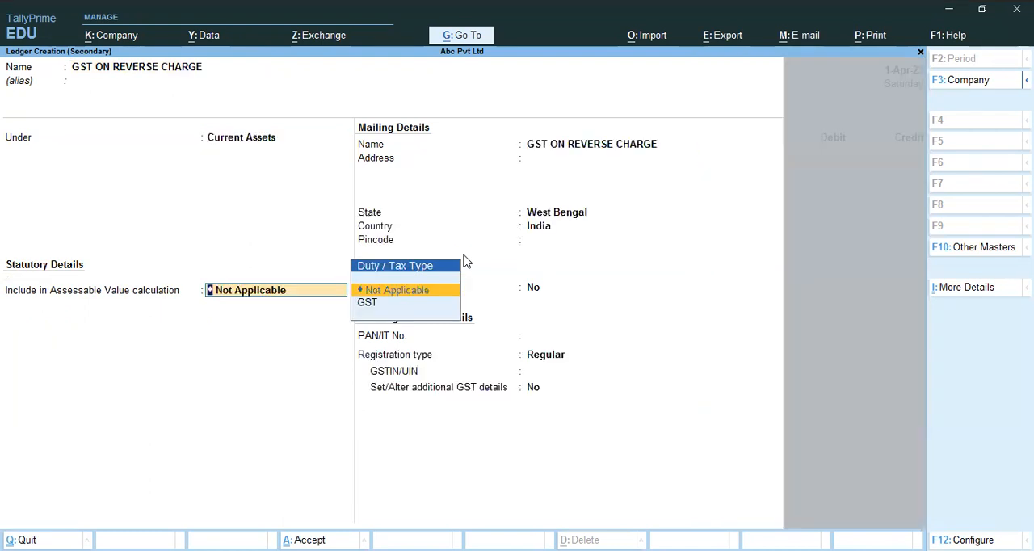
Set the GST ON REVERSE CHARGE ledger's registration type to Unregistered/Consumer, keep the other defaults, and save it
{"action": "key", "text": "Return"}
{"action": "key", "text": "Return"}
{"action": "key", "text": "Return"}
{"action": "key", "text": "Return"}
{"action": "key", "text": "Return"}
{"action": "key", "text": "Return"}
{"action": "key", "text": "Return"}
{"action": "key", "text": "Return"}
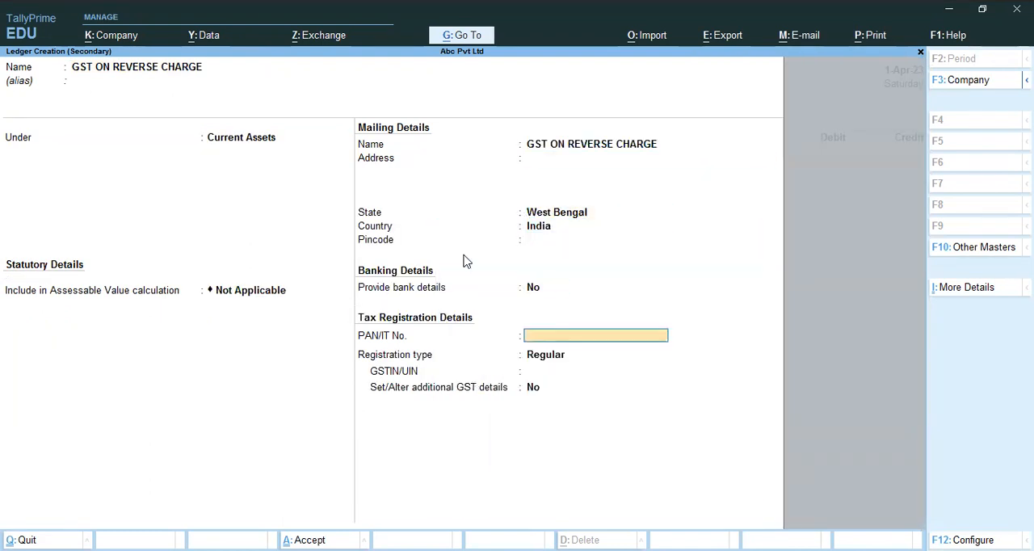
{"action": "key", "text": "Down"}
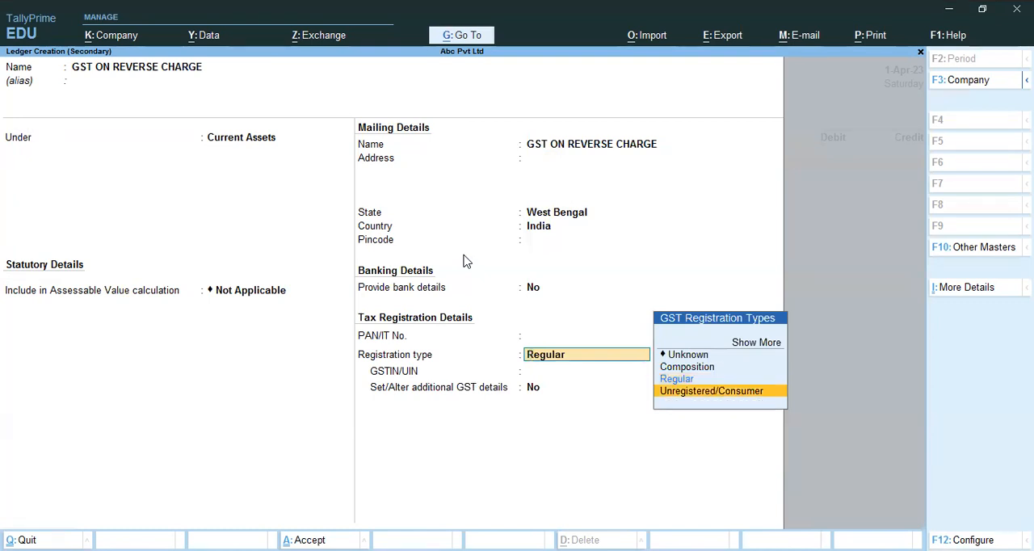
{"action": "key", "text": "Return"}
{"action": "key", "text": "Return"}
{"action": "key", "text": "Return"}
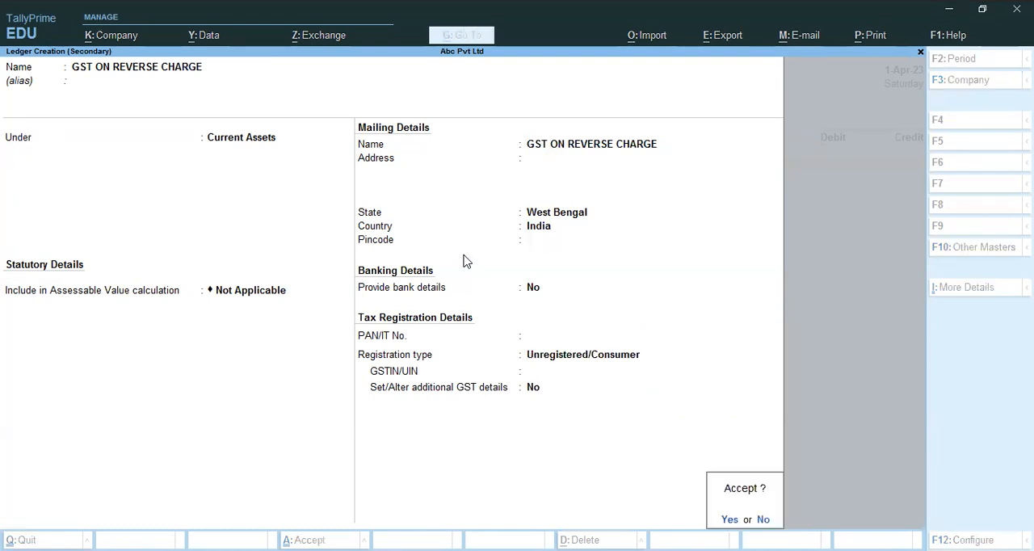
{"action": "key", "text": "Return"}
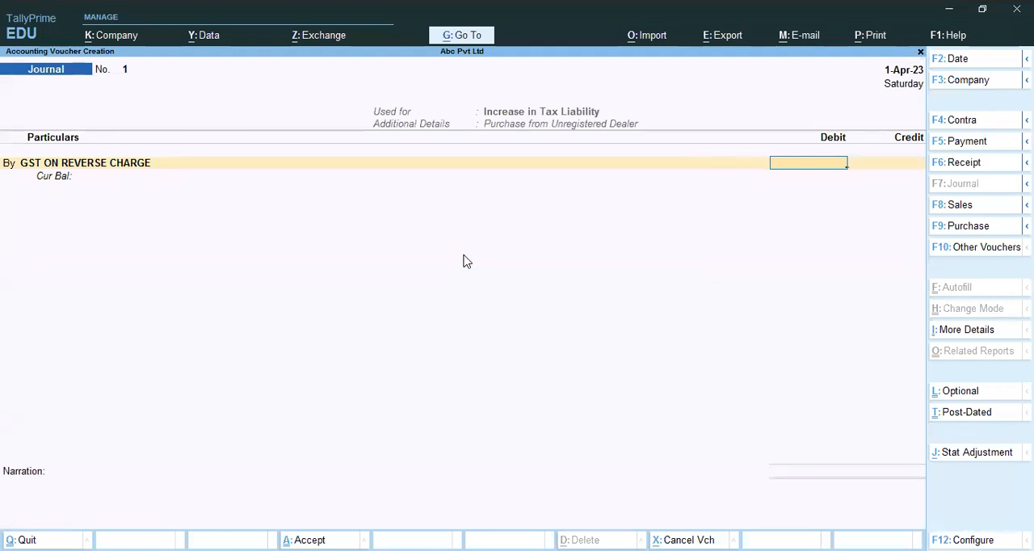
Debit the GST ON REVERSE CHARGE ledger with 31,500 in the journal
{"action": "type", "text": "31500"}
{"action": "key", "text": "Return"}
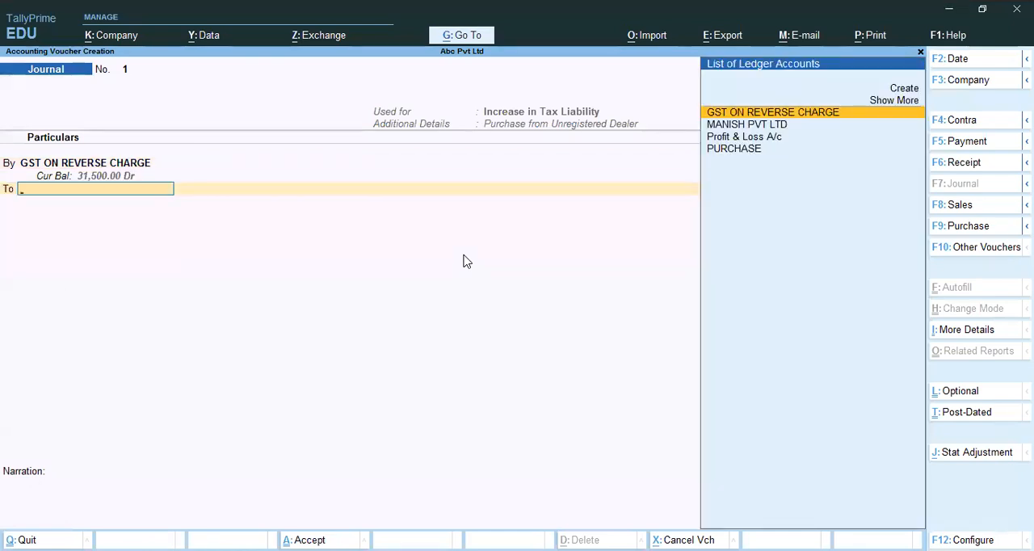
Start a new ledger named INPUT CGST under Duties & Taxes for the journal's credit line
{"action": "key", "text": "alt+c"}
{"action": "type", "text": "INPUT"}
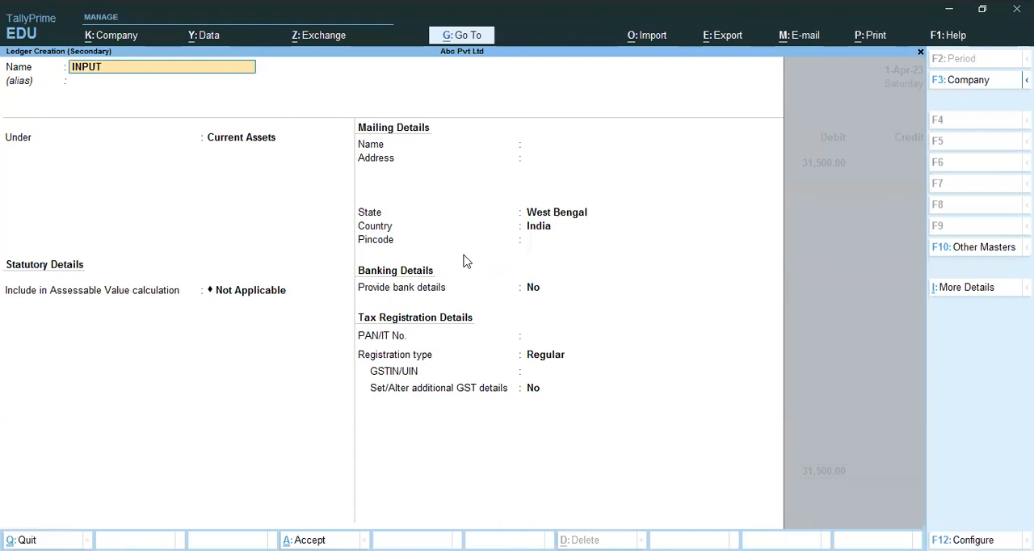
{"action": "type", "text": " CGSR"}
{"action": "key", "text": "BackSpace"}
{"action": "type", "text": "T"}
{"action": "key", "text": "Return"}
{"action": "key", "text": "Return"}
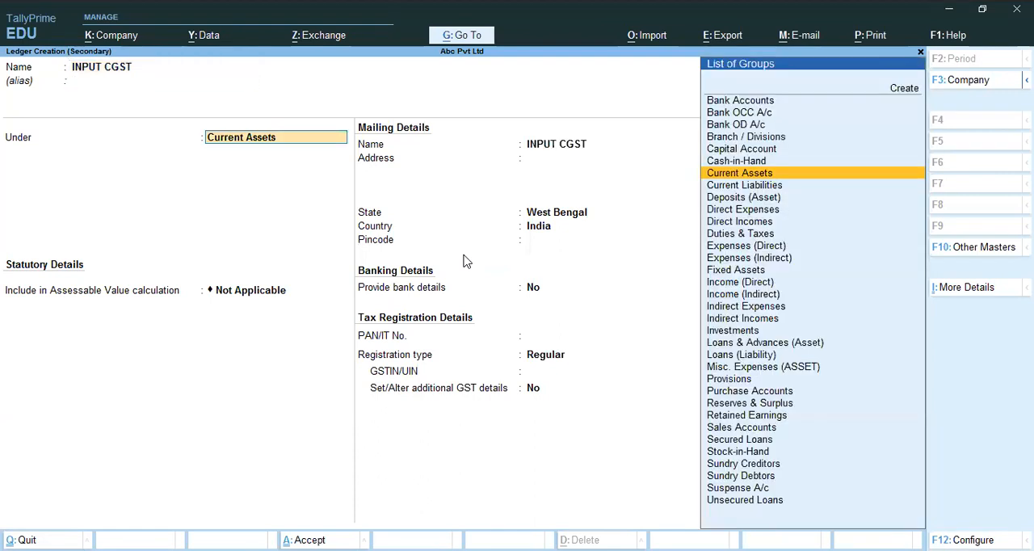
{"action": "type", "text": "D"}
{"action": "key", "text": "Down"}
{"action": "key", "text": "Down"}
{"action": "key", "text": "Down"}
{"action": "key", "text": "Down"}
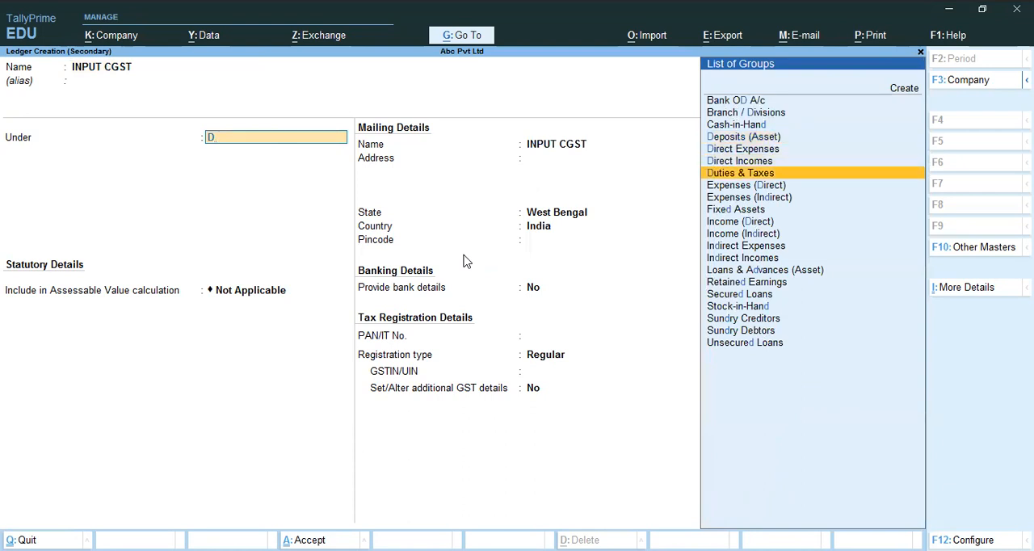
{"action": "key", "text": "Return"}
Set the INPUT CGST ledger's duty type to GST and tax type to CGST, and save it
{"action": "key", "text": "Up"}
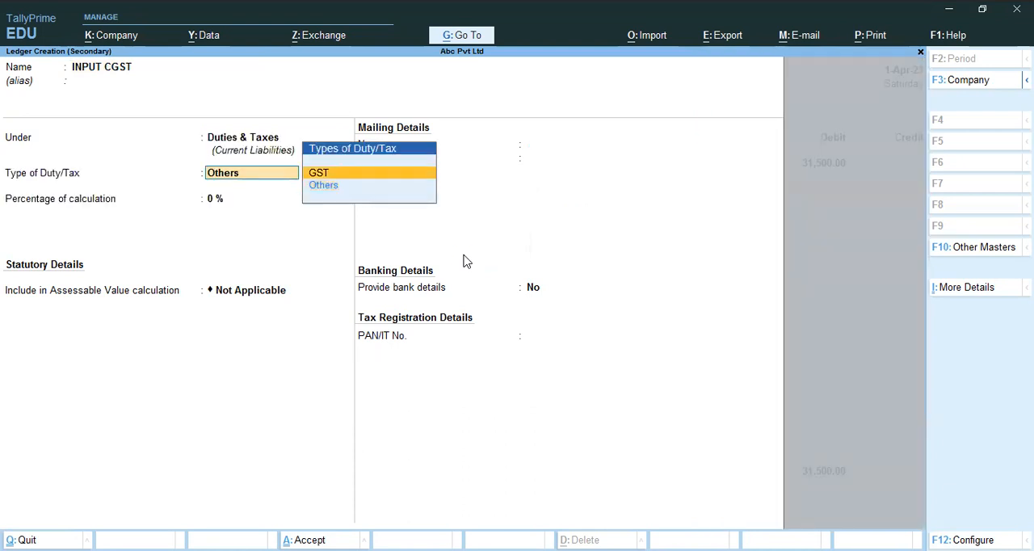
{"action": "key", "text": "Return"}
{"action": "key", "text": "Down"}
{"action": "key", "text": "Return"}
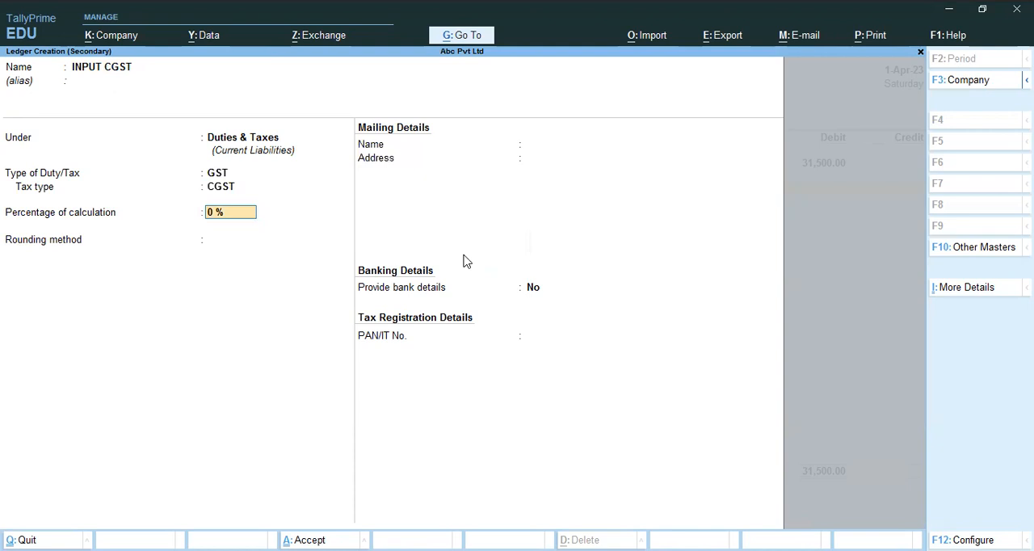
{"action": "key", "text": "ctrl"}
{"action": "key", "text": "ctrl+a"}
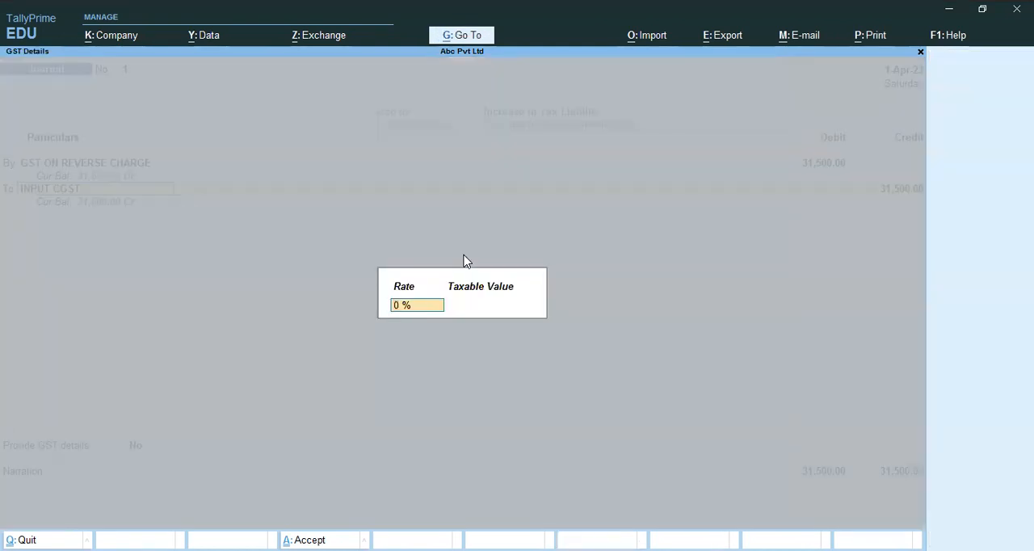
Enter a 9% rate on a taxable value of 175000 for INPUT CGST and credit it with 15,750
{"action": "type", "text": "9"}
{"action": "key", "text": "Return"}
{"action": "type", "text": "175000"}
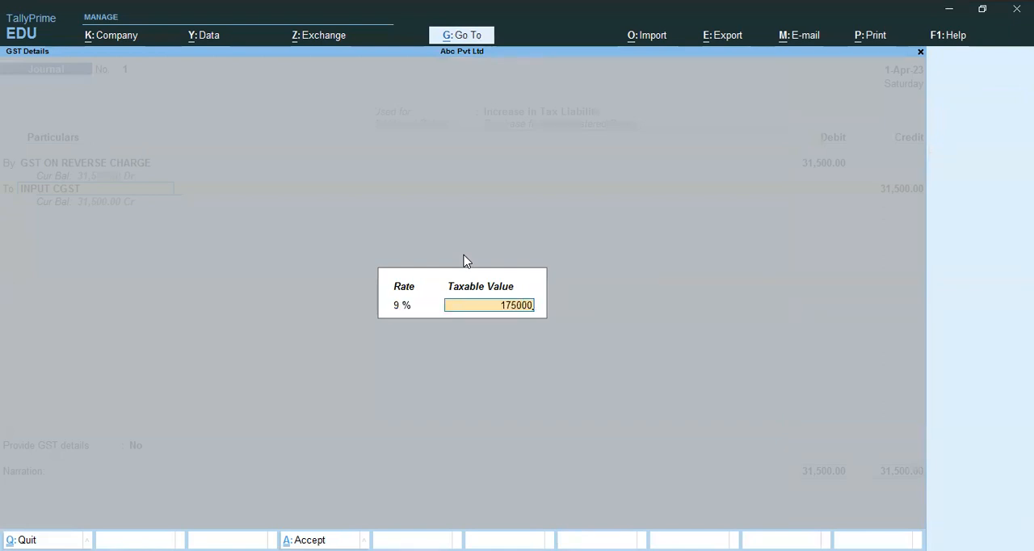
{"action": "key", "text": "Return"}
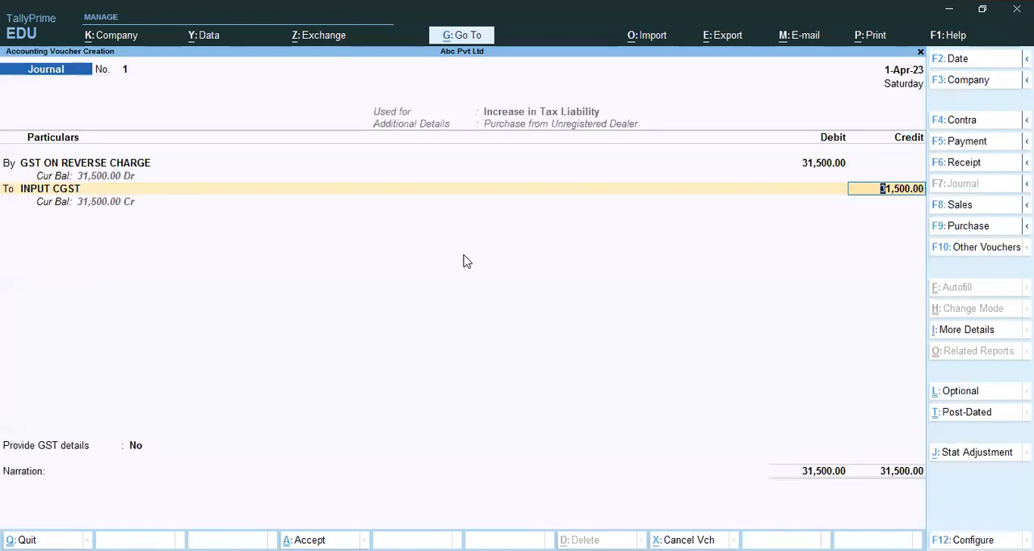
{"action": "type", "text": "15750"}
{"action": "key", "text": "Return"}
{"action": "key", "text": "Return"}
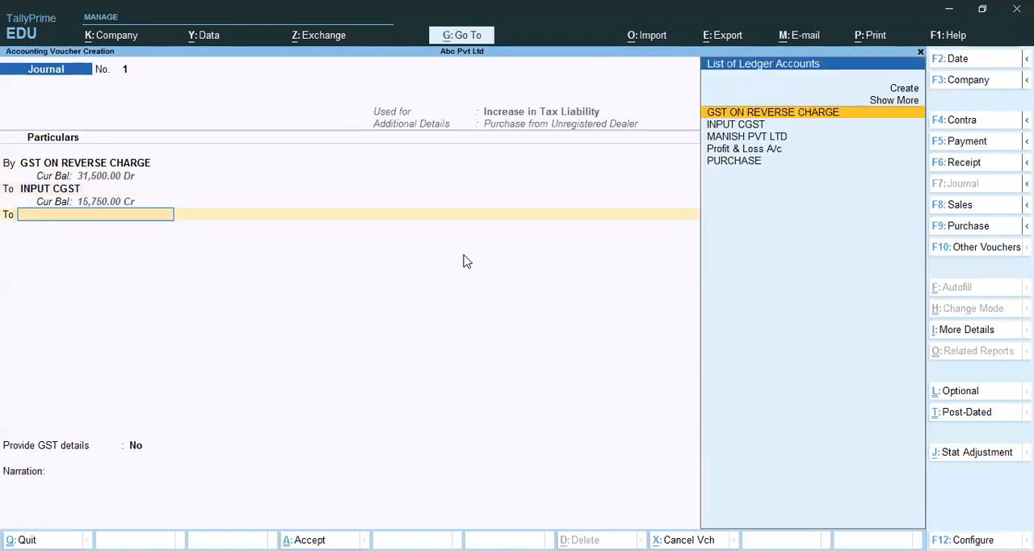
Start a new ledger named INPUT SGST under Duties & Taxes for the second credit line
{"action": "key", "text": "alt+c"}
{"action": "type", "text": "INPUT"}
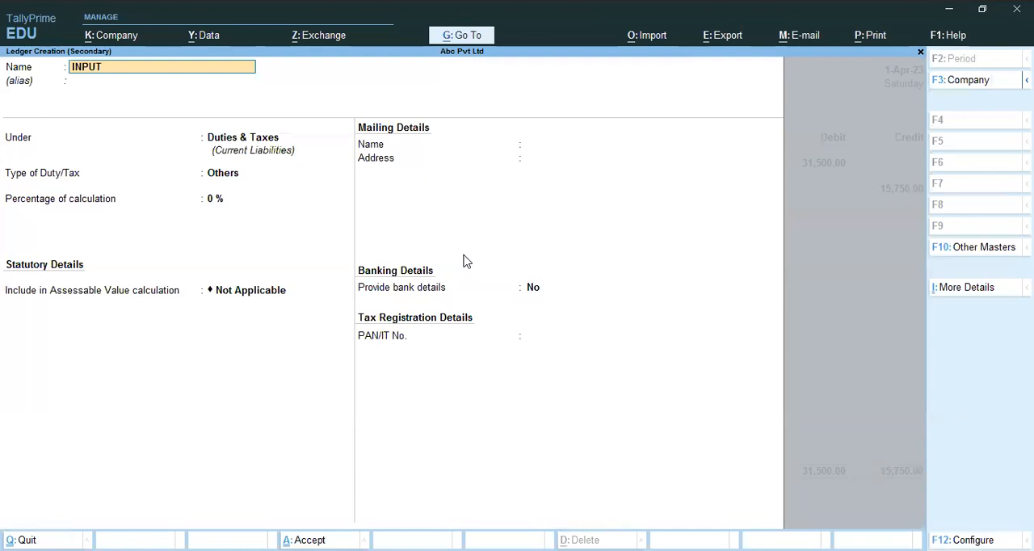
{"action": "type", "text": " SGST"}
{"action": "key", "text": "Return"}
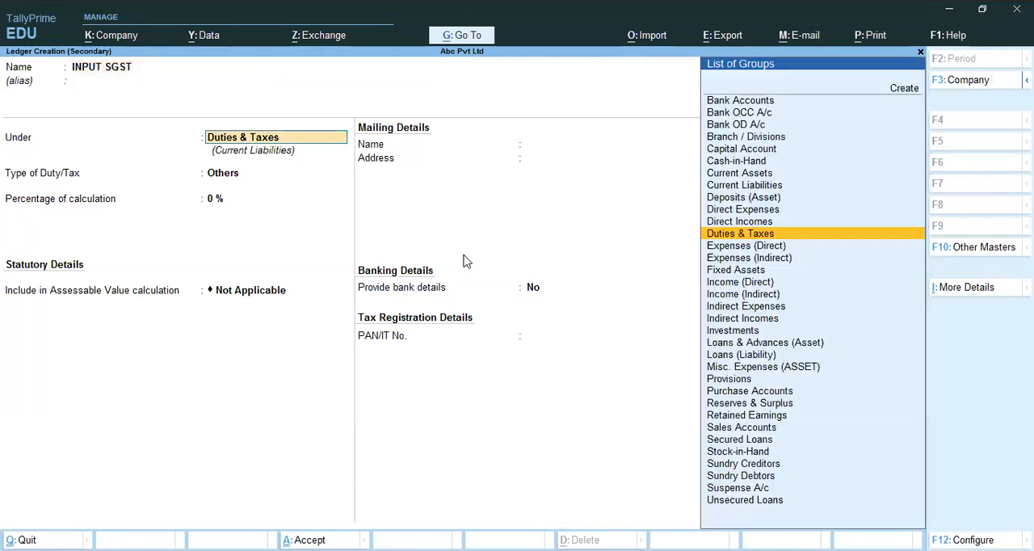
{"action": "key", "text": "Return"}
Set the INPUT SGST ledger's duty type to GST and tax type to SGST/UTGST, keep the other defaults, and save it
{"action": "key", "text": "Up"}
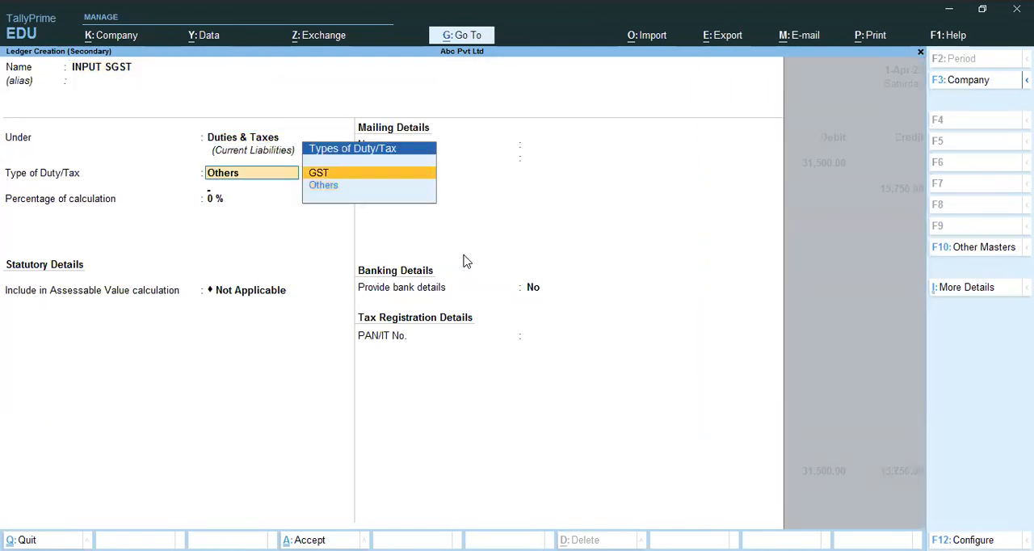
{"action": "key", "text": "Return"}
{"action": "key", "text": "Down"}
{"action": "key", "text": "Down"}
{"action": "key", "text": "Return"}
{"action": "key", "text": "Return"}
{"action": "key", "text": "Return"}
{"action": "key", "text": "Return"}
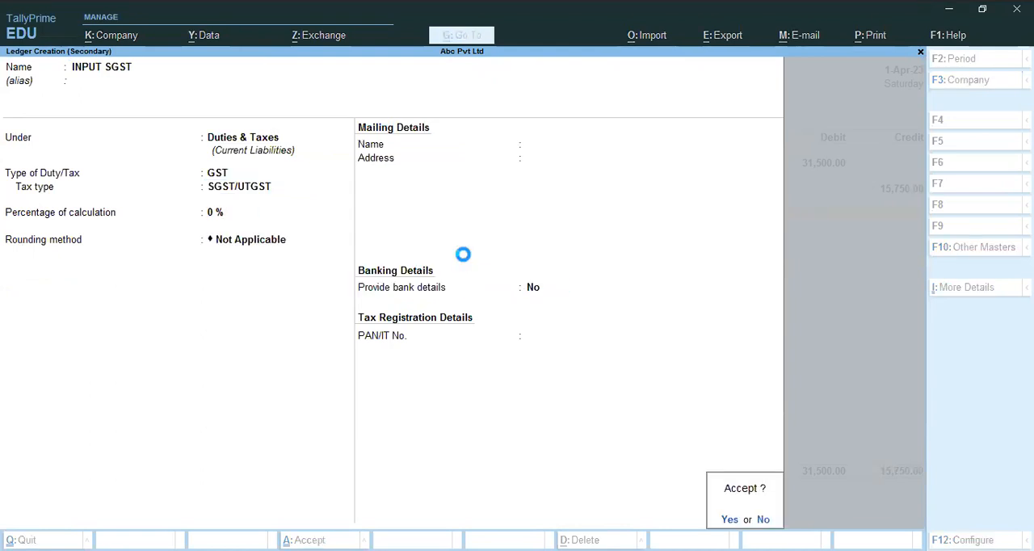
{"action": "key", "text": "Return"}
{"action": "key", "text": "Return"}
{"action": "key", "text": "Return"}
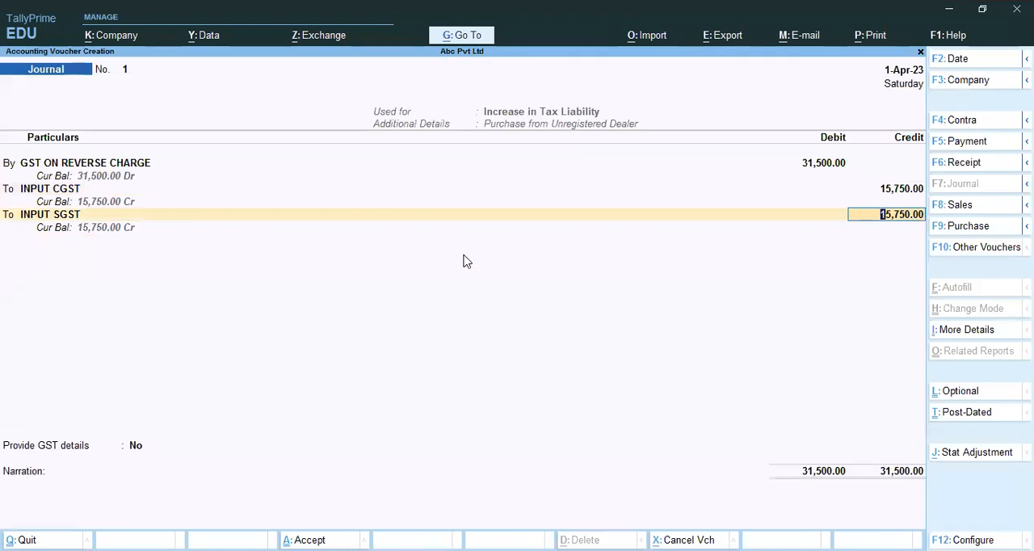
Accept the proposed GST details and 15,750 credit for INPUT SGST, and save the journal
{"action": "key", "text": "ctrl"}
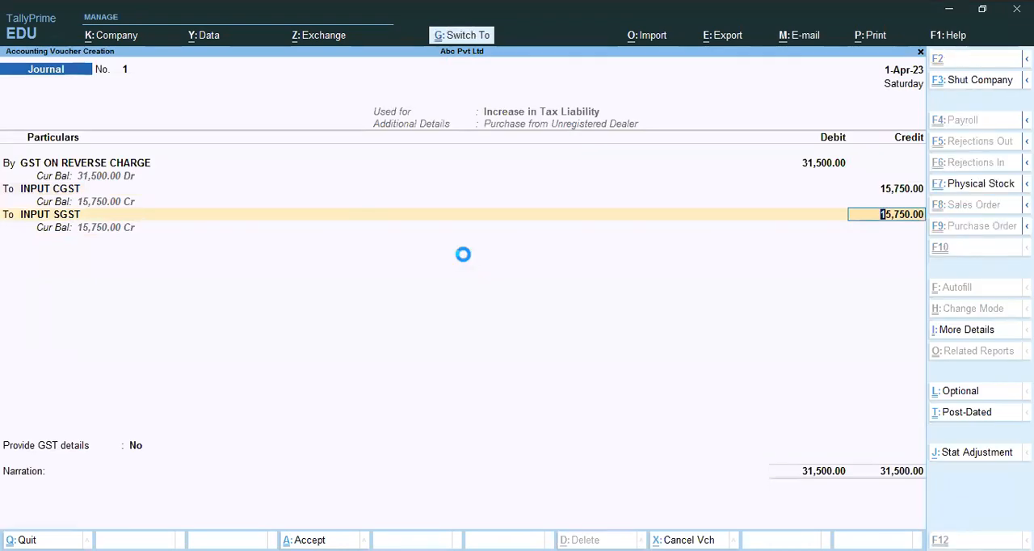
{"action": "key", "text": "ctrl+a"}
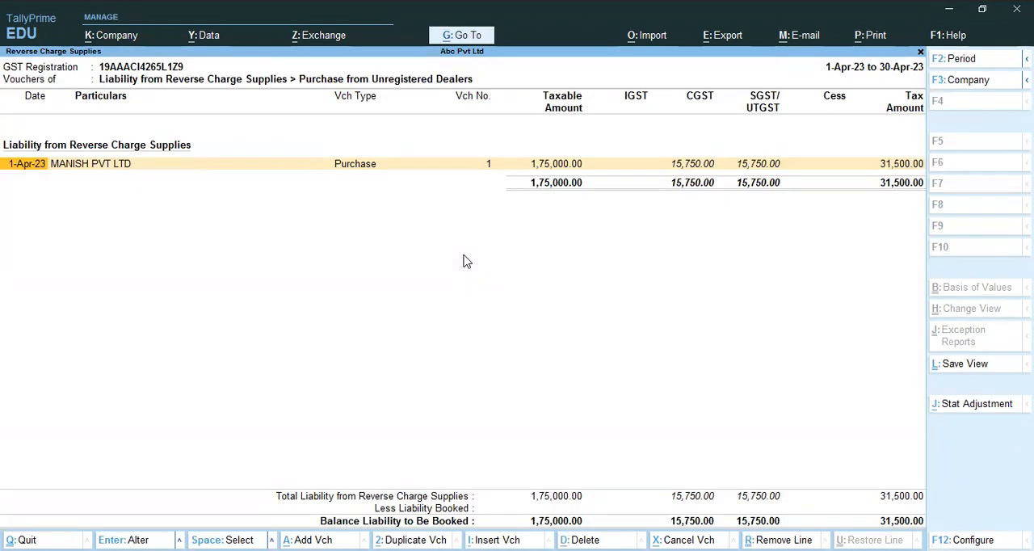
Leave the Reverse Charge Supplies report, return to the Gateway of Tally, and start a Payment voucher
{"action": "key", "text": "Escape"}
{"action": "key", "text": "Escape"}
{"action": "key", "text": "Escape"}
{"action": "key", "text": "Escape"}
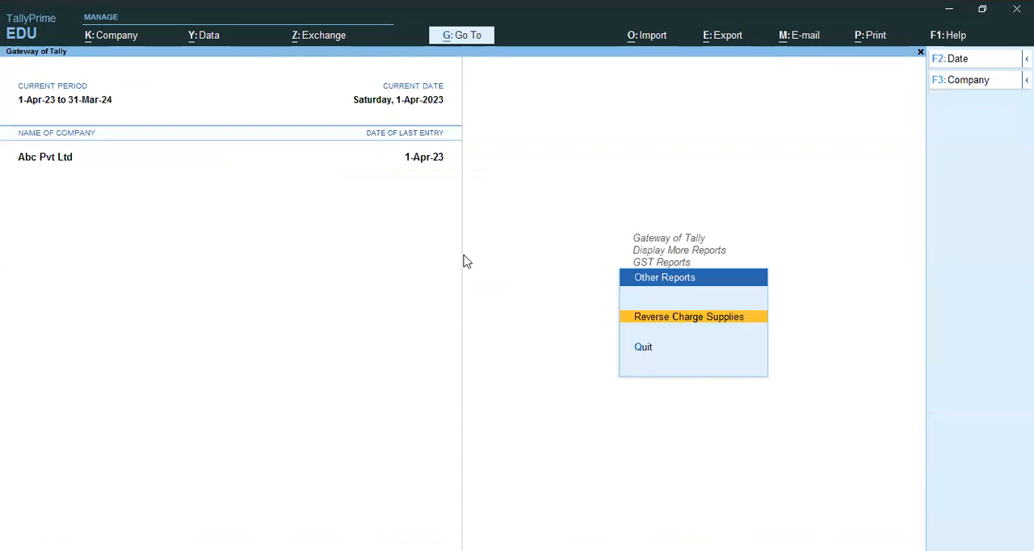
{"action": "key", "text": "Escape"}
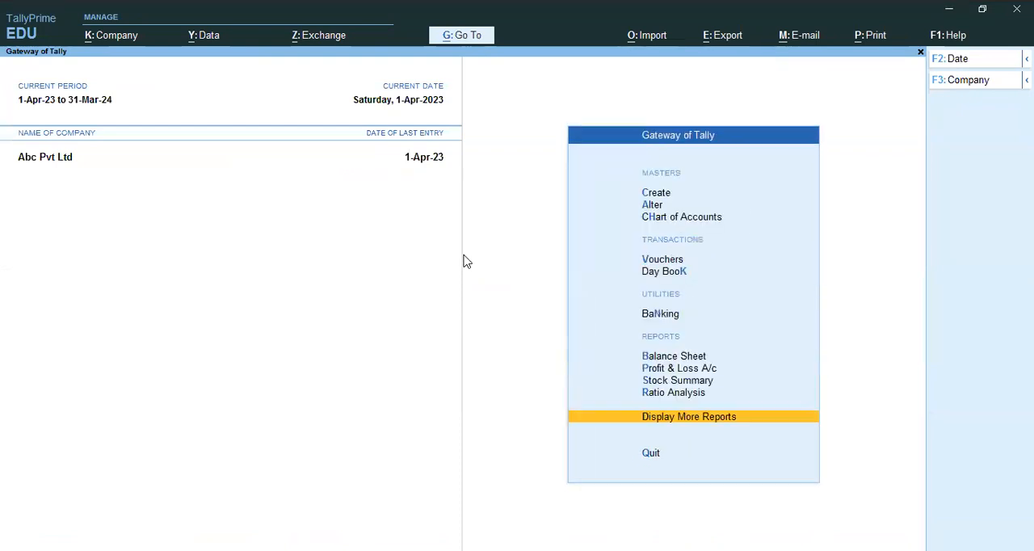
{"action": "key", "text": "v"}
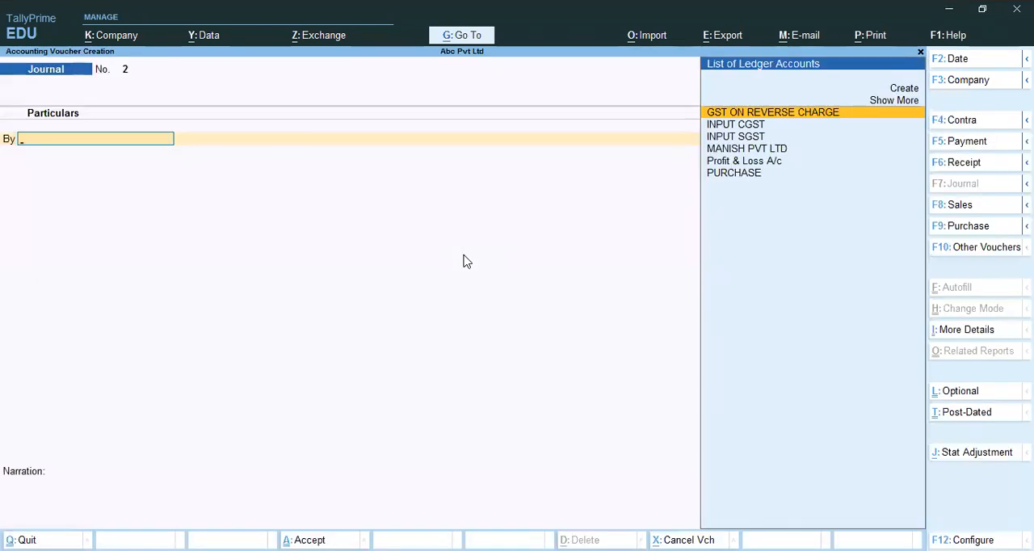
{"action": "key", "text": "F5"}
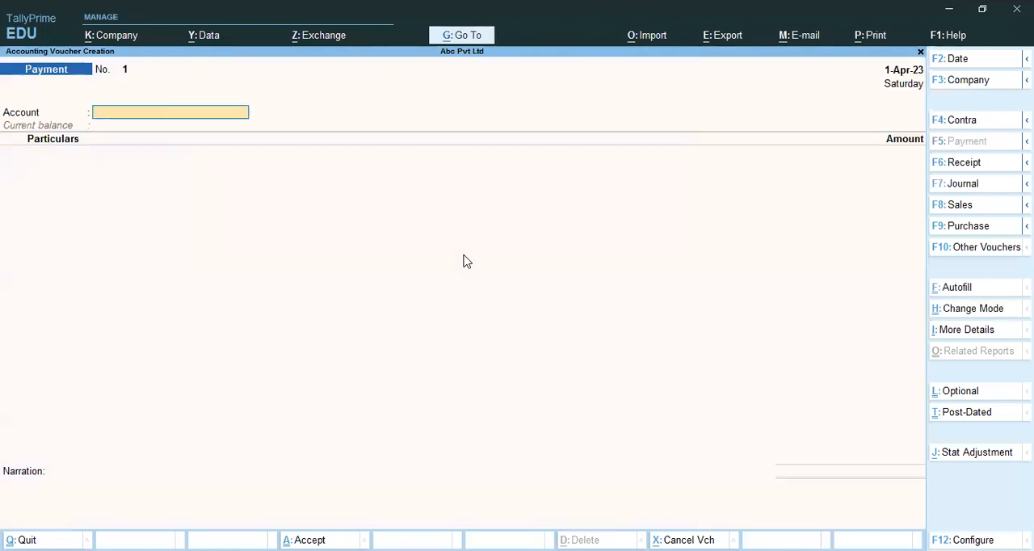
Autofill the payment as a Stat Payment for GST with Tax (Reverse Charge) as the payment type
{"action": "key", "text": "ctrl+f"}
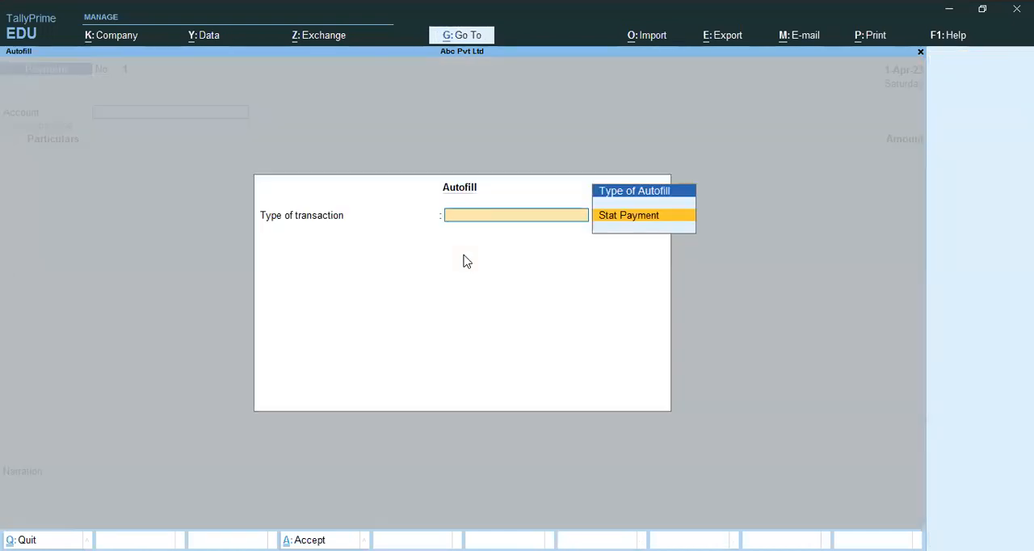
{"action": "key", "text": "Return"}
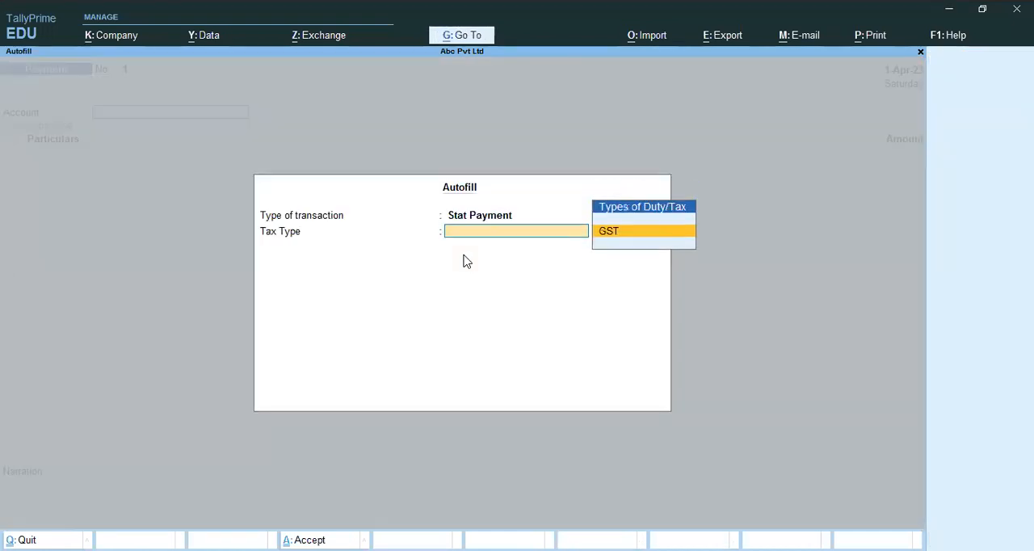
{"action": "key", "text": "Return"}
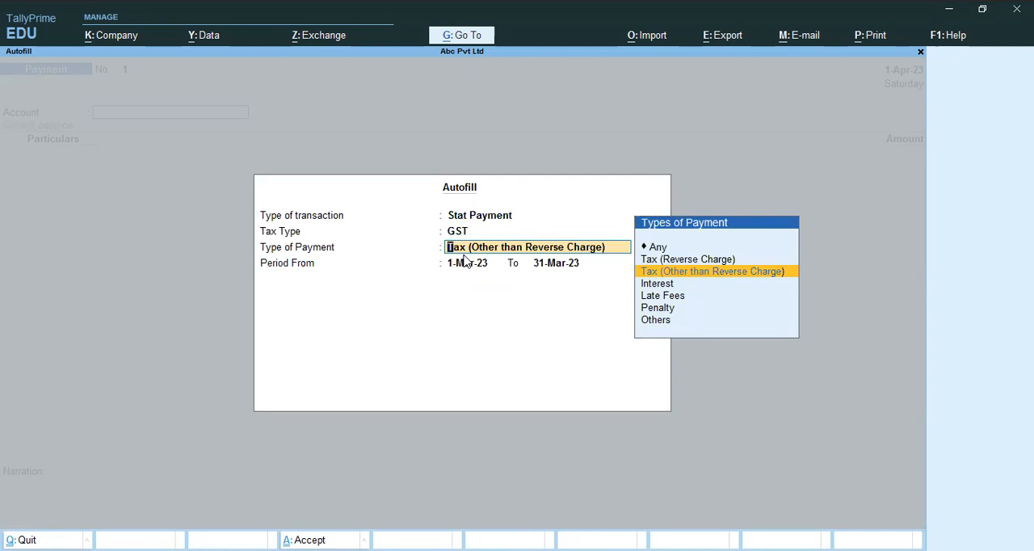
{"action": "key", "text": "Up"}
{"action": "key", "text": "Return"}
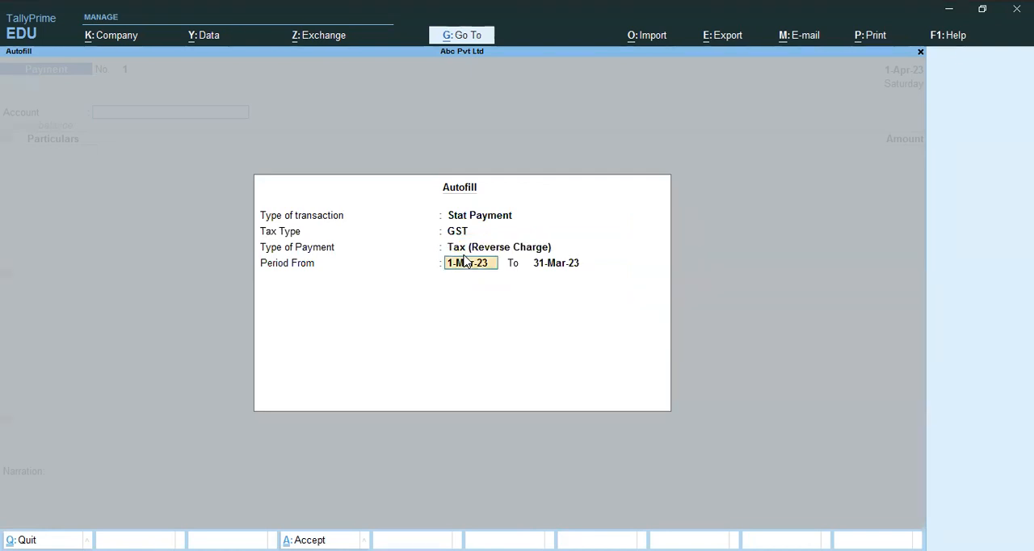
Set the statutory payment period from 1-Apr-23 to 31-Mar-24 and apply the autofill
{"action": "type", "text": "01.04"}
{"action": "key", "text": "Return"}
{"action": "type", "text": "31.03.24"}
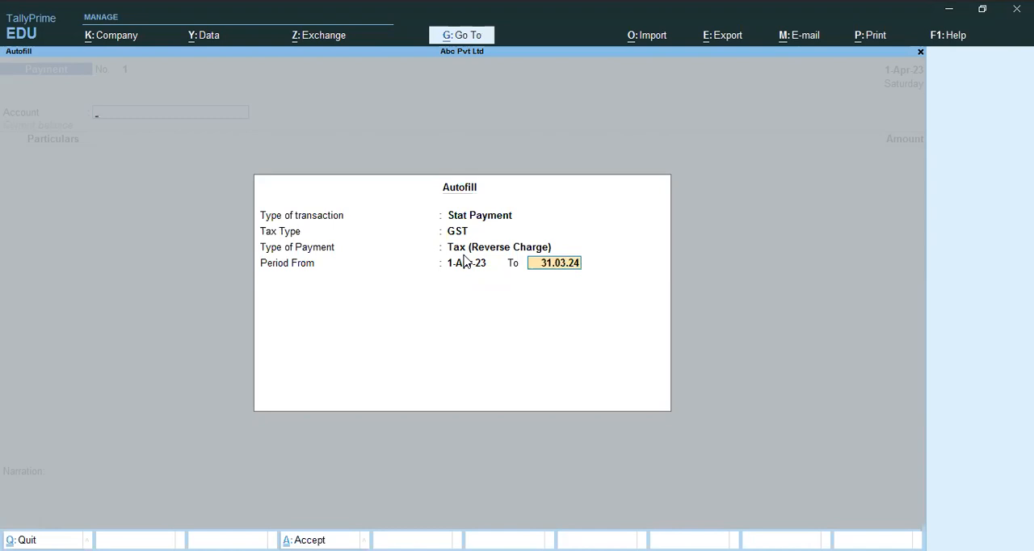
{"action": "key", "text": "Return"}
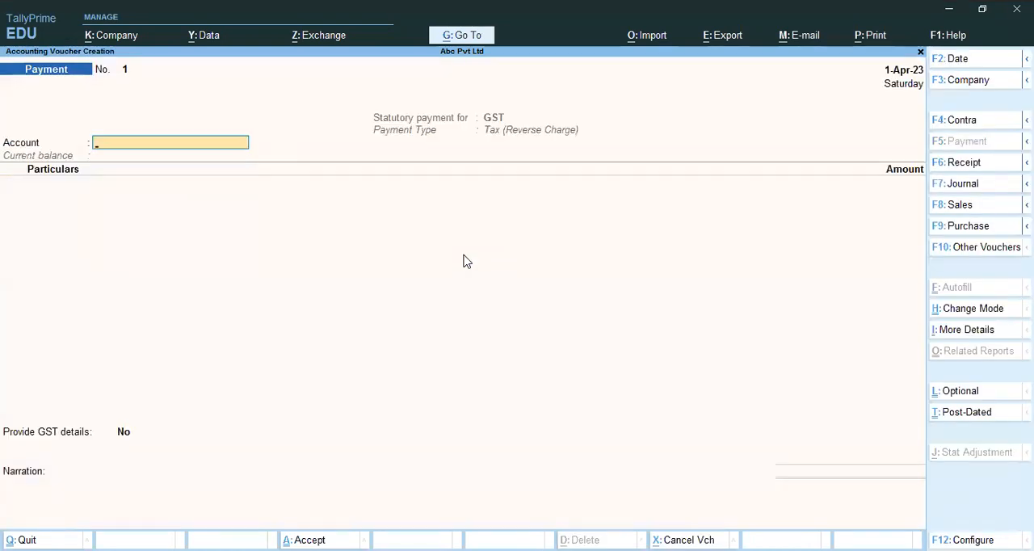
Create a ledger named BANK under Bank Accounts with default bank details as the payment voucher's account
{"action": "key", "text": "Return"}
{"action": "key", "text": "Return"}
{"action": "key", "text": "Return"}
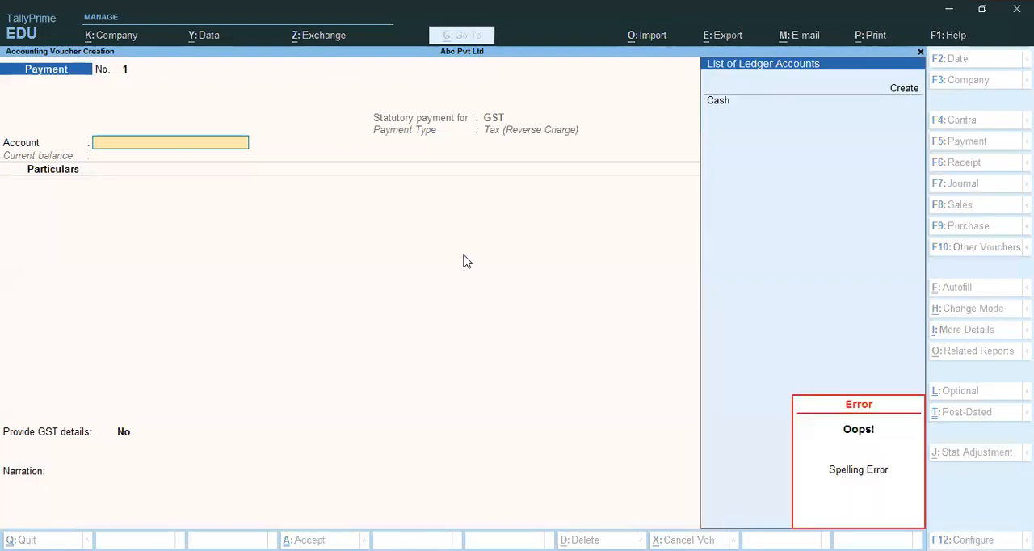
{"action": "key", "text": "alt+c"}
{"action": "type", "text": "BAN"}
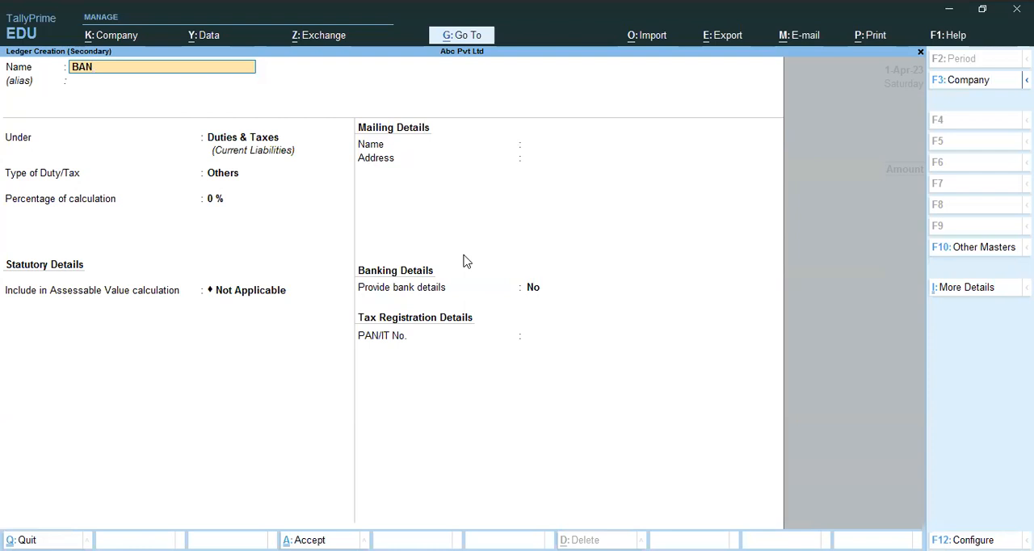
{"action": "type", "text": "K"}
{"action": "key", "text": "Return"}
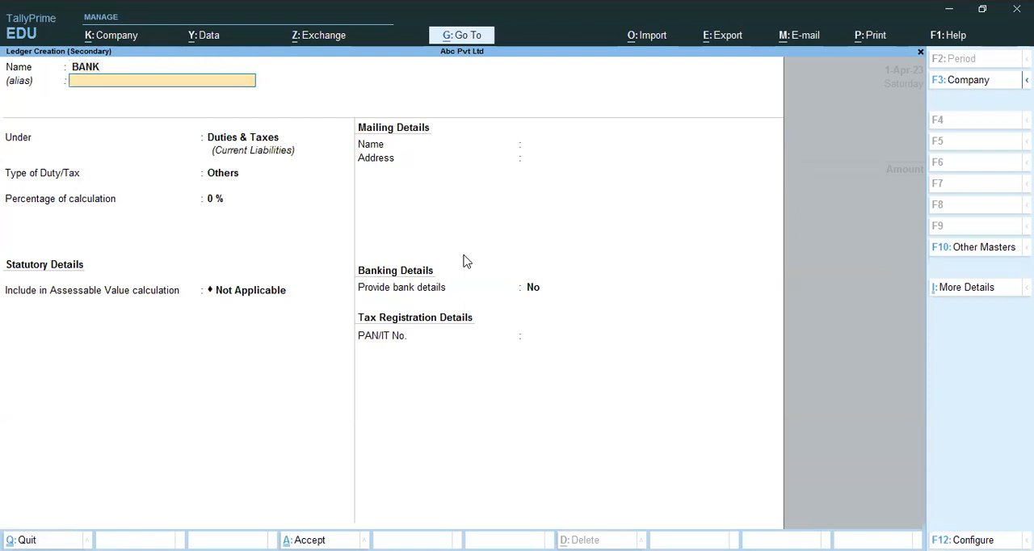
{"action": "key", "text": "Return"}
{"action": "type", "text": "B"}
{"action": "key", "text": "Down"}
{"action": "key", "text": "Up"}
{"action": "key", "text": "Return"}
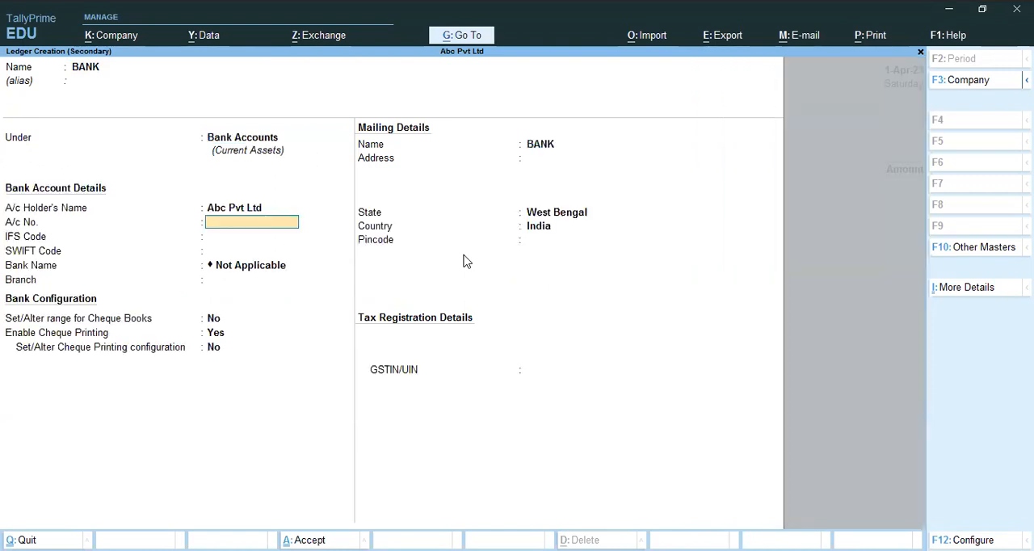
{"action": "key", "text": "ctrl+a"}
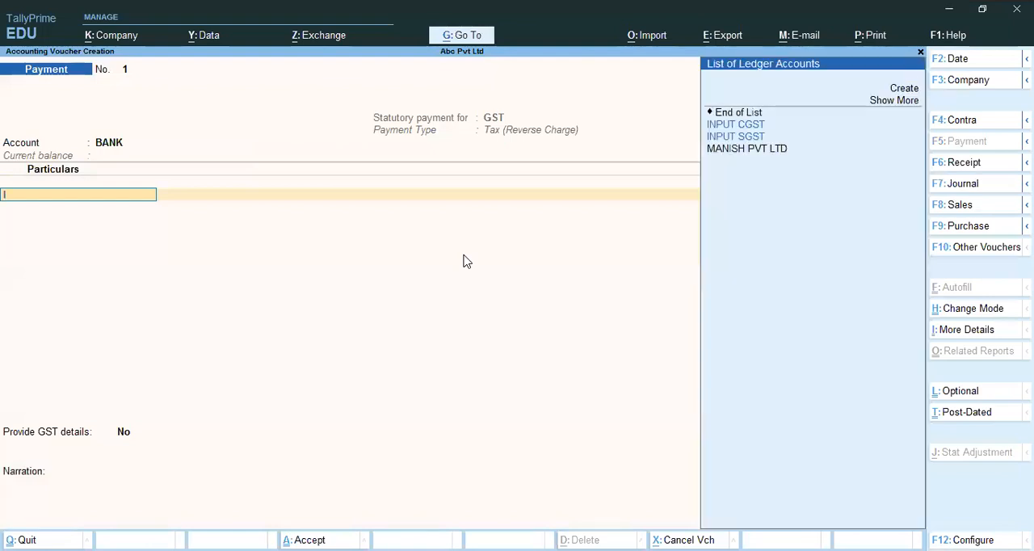
Enter payment lines of 15,750 for INPUT CGST and 15,750 for INPUT SGST, and finish the particulars list
{"action": "key", "text": "Return"}
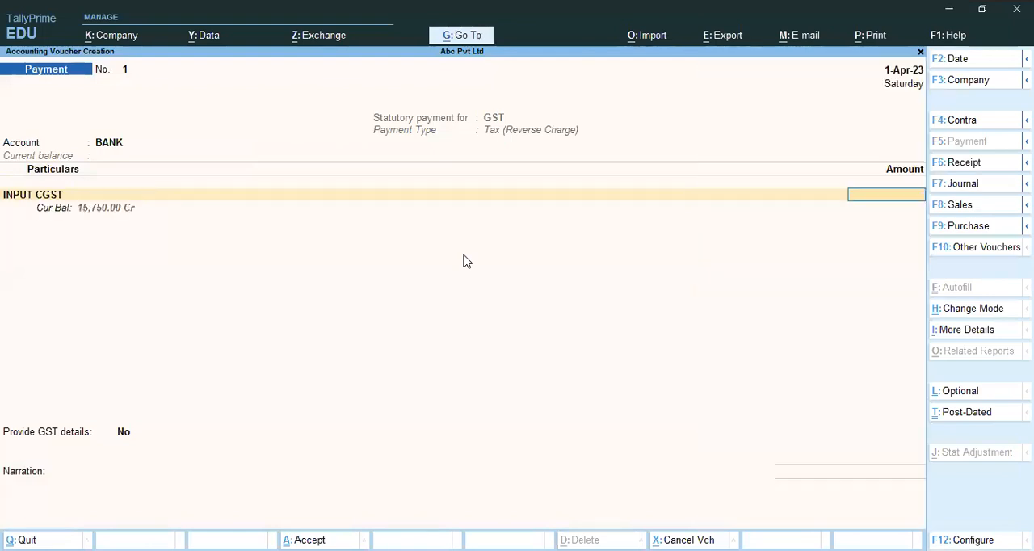
{"action": "type", "text": "15750"}
{"action": "key", "text": "Return"}
{"action": "type", "text": "I"}
{"action": "key", "text": "Down"}
{"action": "key", "text": "Down"}
{"action": "key", "text": "Return"}
{"action": "type", "text": "15750"}
{"action": "key", "text": "Return"}
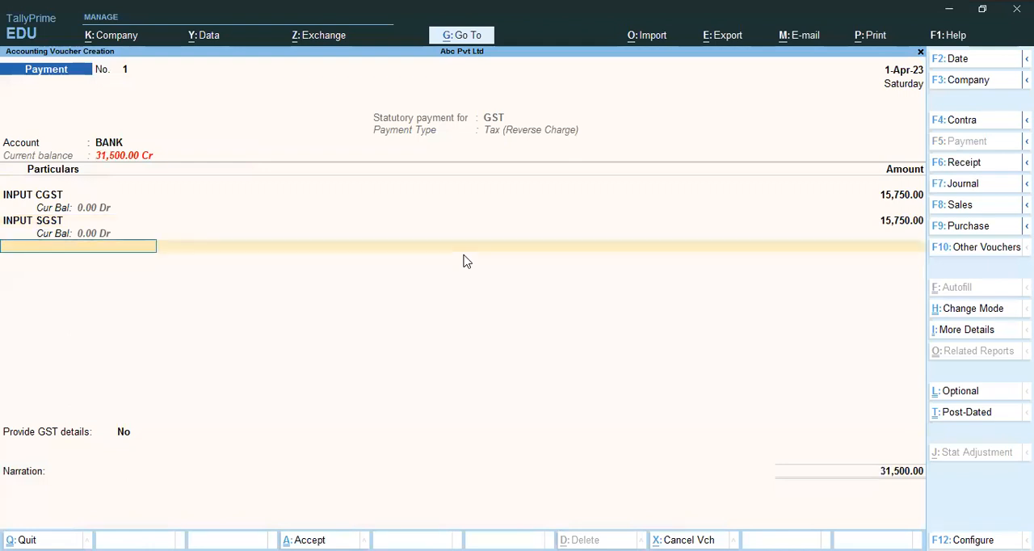
{"action": "key", "text": "Return"}
Accept the default cheque bank allocation for BANK, save the payment voucher and leave voucher entry
{"action": "key", "text": "Return"}
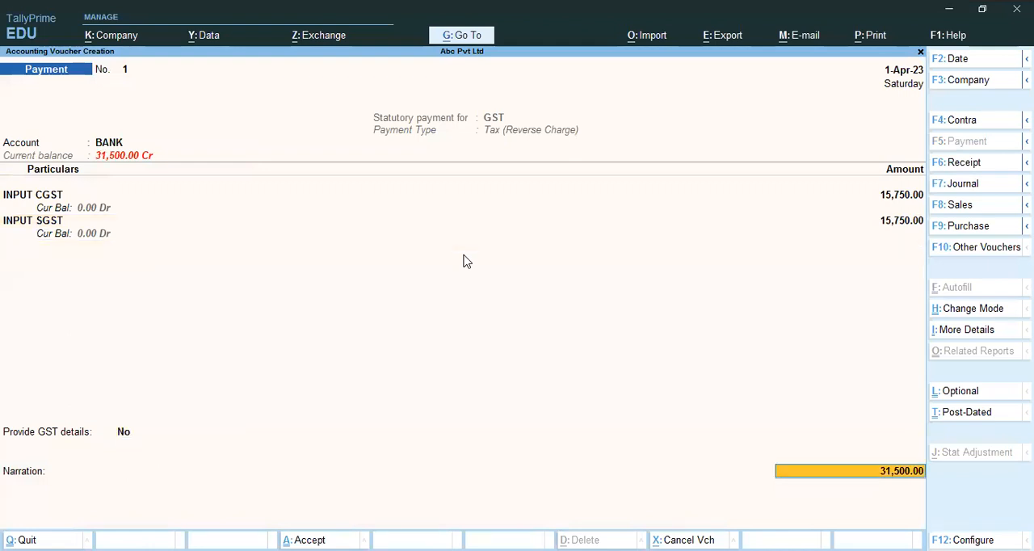
{"action": "key", "text": "Return"}
{"action": "key", "text": "Return"}
{"action": "key", "text": "Return"}
{"action": "key", "text": "Return"}
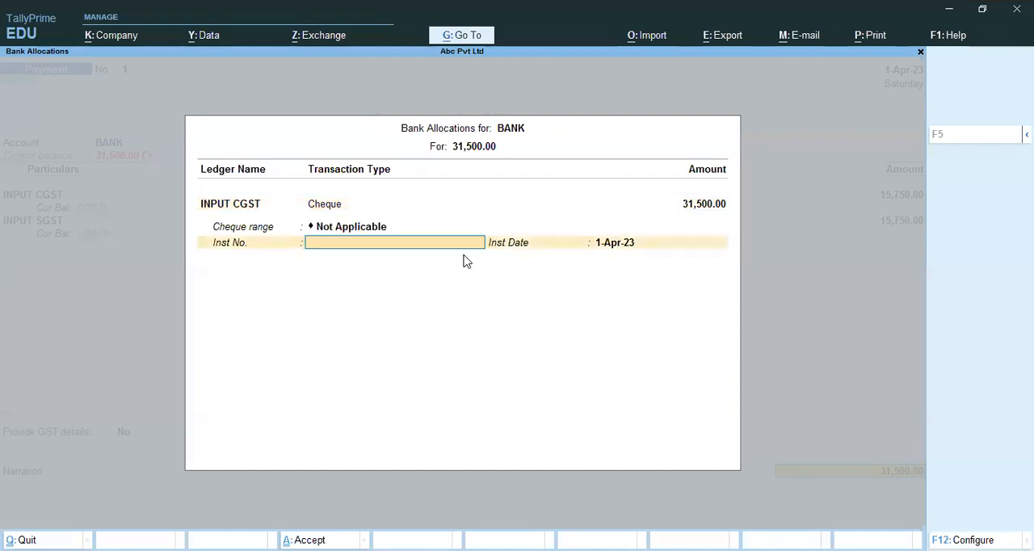
{"action": "key", "text": "Return"}
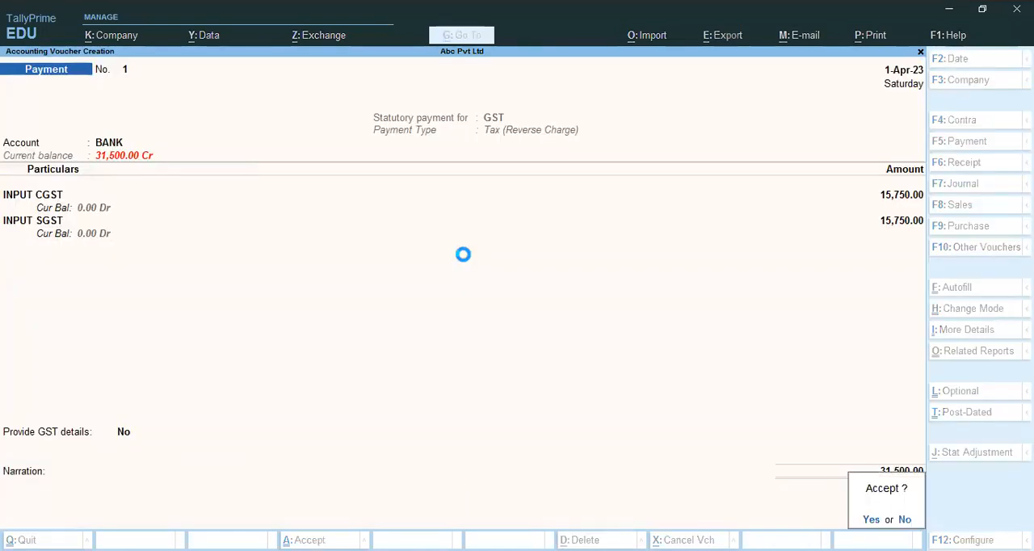
{"action": "key", "text": "Return"}
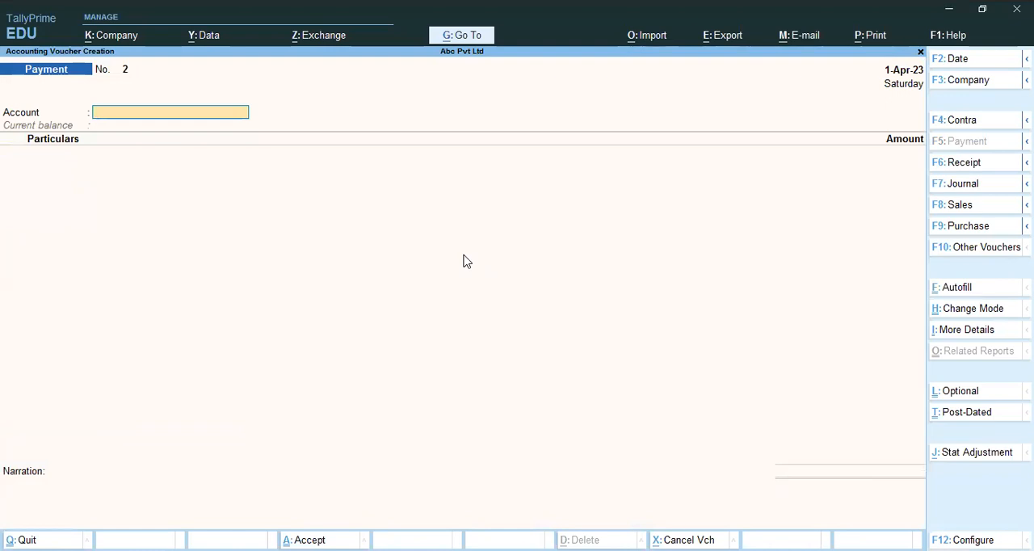
{"action": "key", "text": "Escape"}
{"action": "key", "text": "Return"}
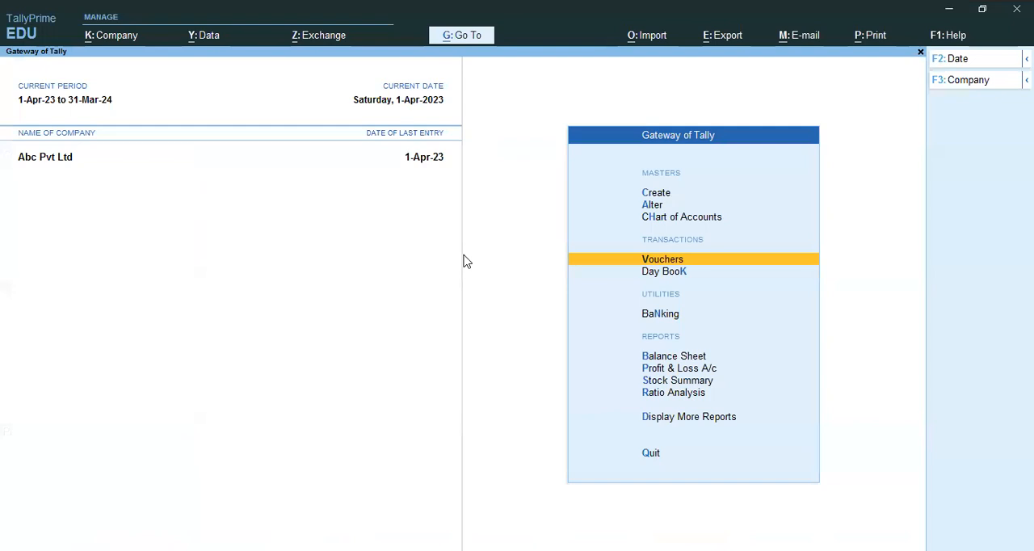
Open the Reverse Charge Supplies report and drill into the liability vouchers for Purchase from Unregistered Dealers
{"action": "key", "text": "d"}
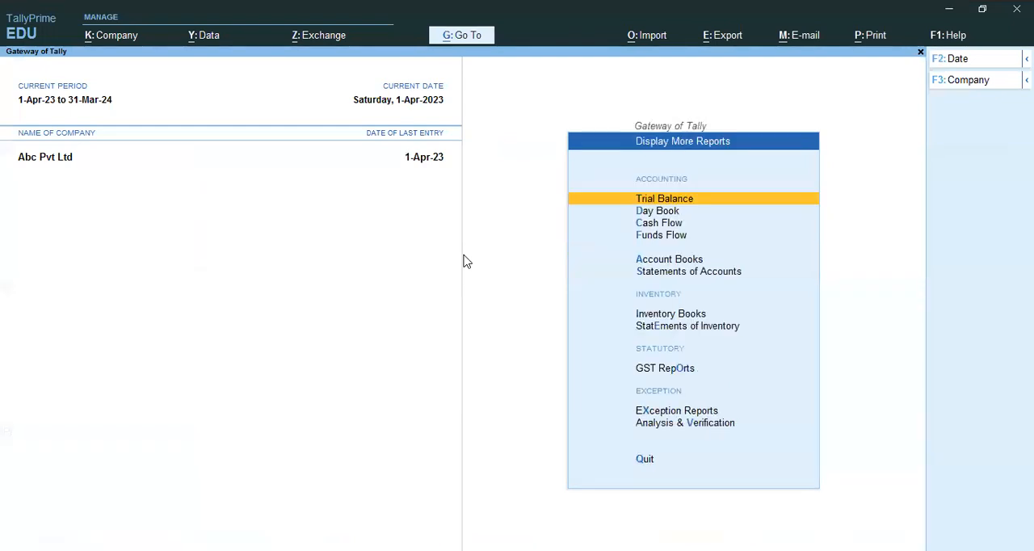
{"action": "key", "text": "o"}
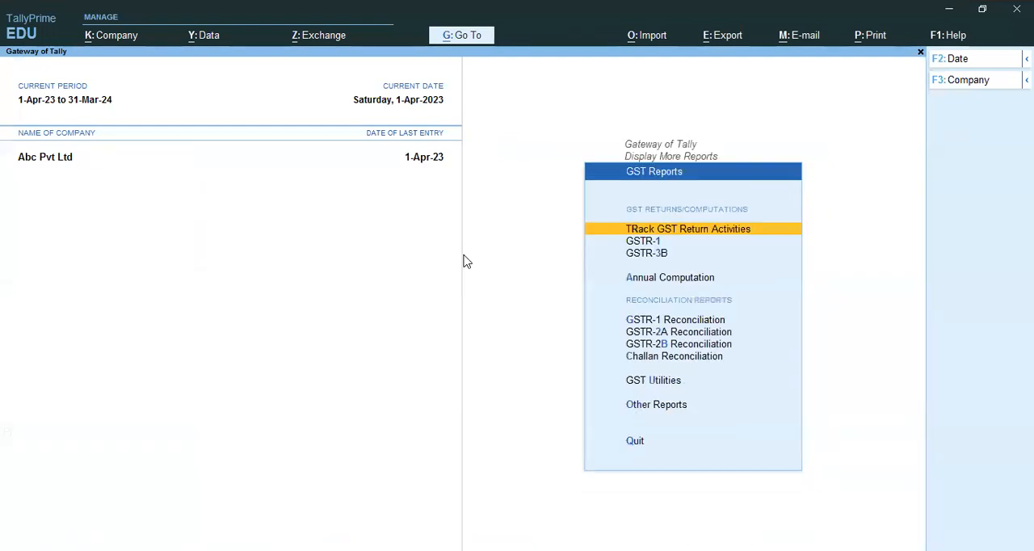
{"action": "key", "text": "o"}
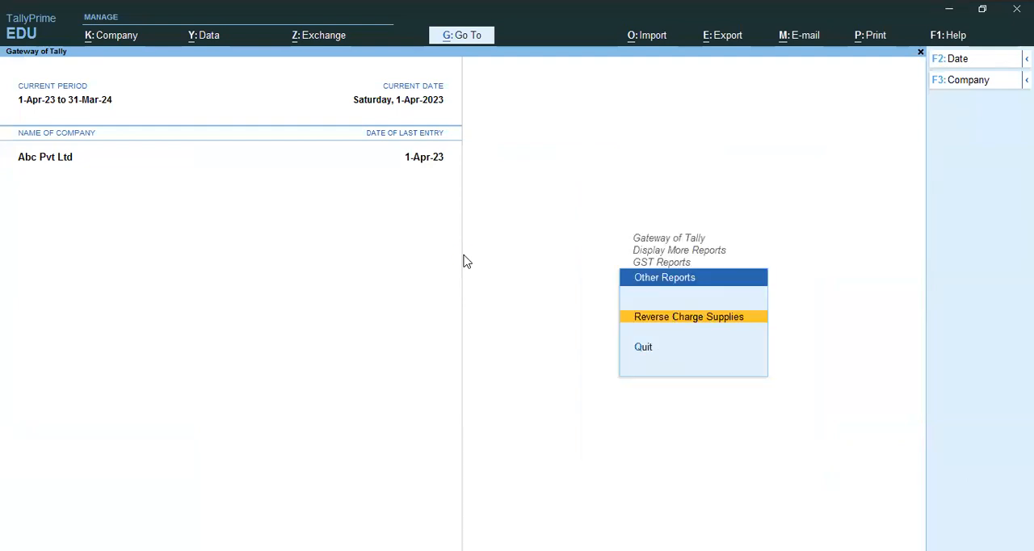
{"action": "key", "text": "Return"}
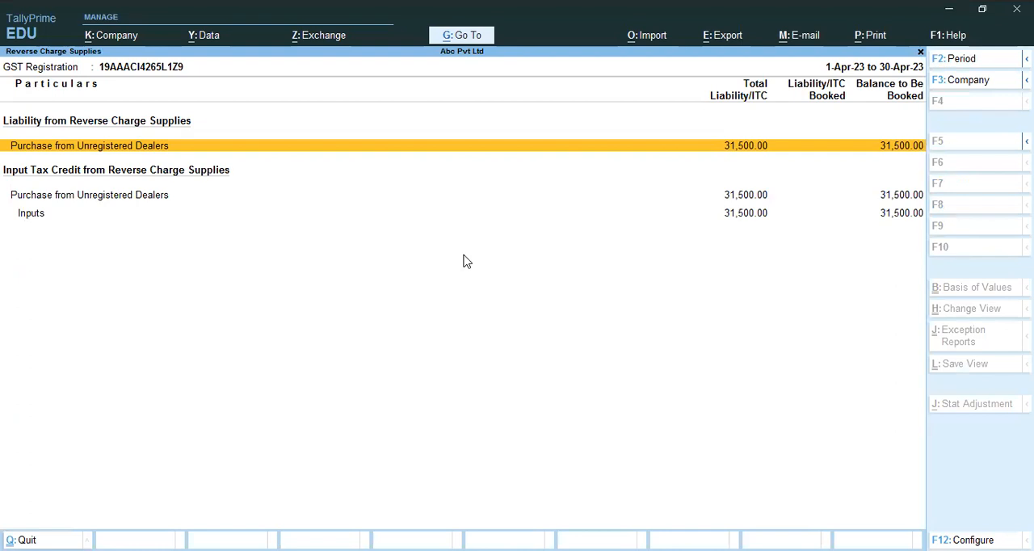
{"action": "key", "text": "Return"}
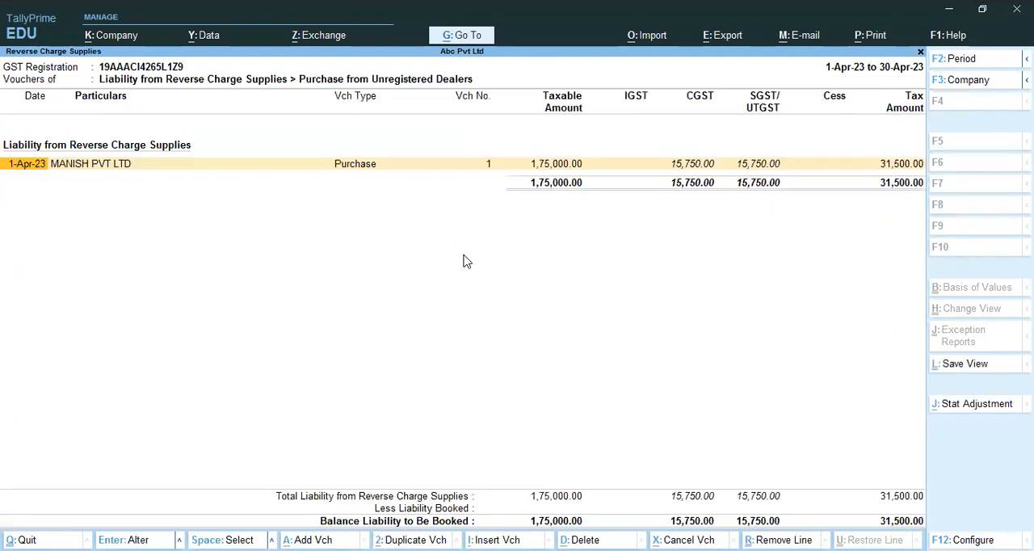
Start a GST stat adjustment journal for Increase in Input Tax Credit with Purchase from Unregistered Dealer as the additional nature
{"action": "key", "text": "j"}
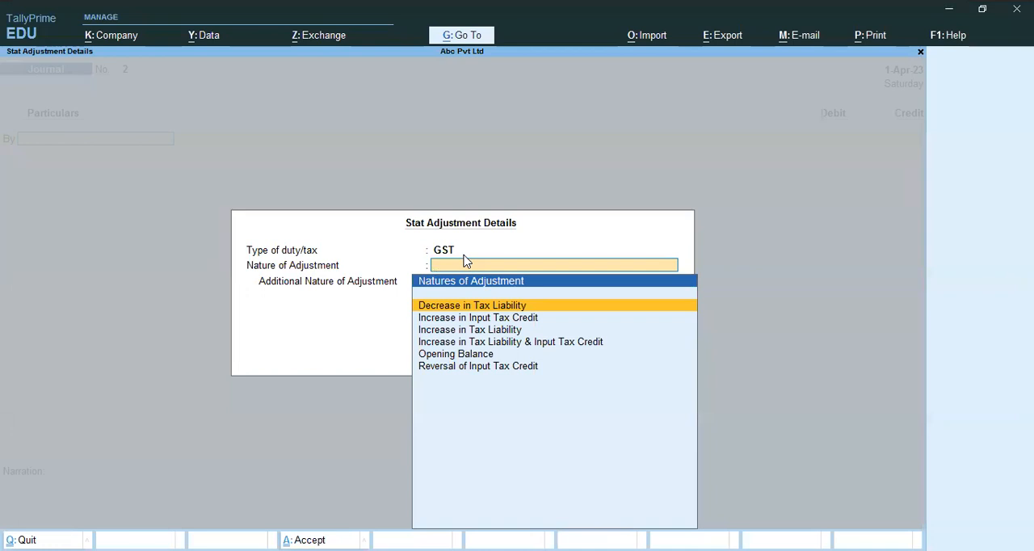
{"action": "key", "text": "Down"}
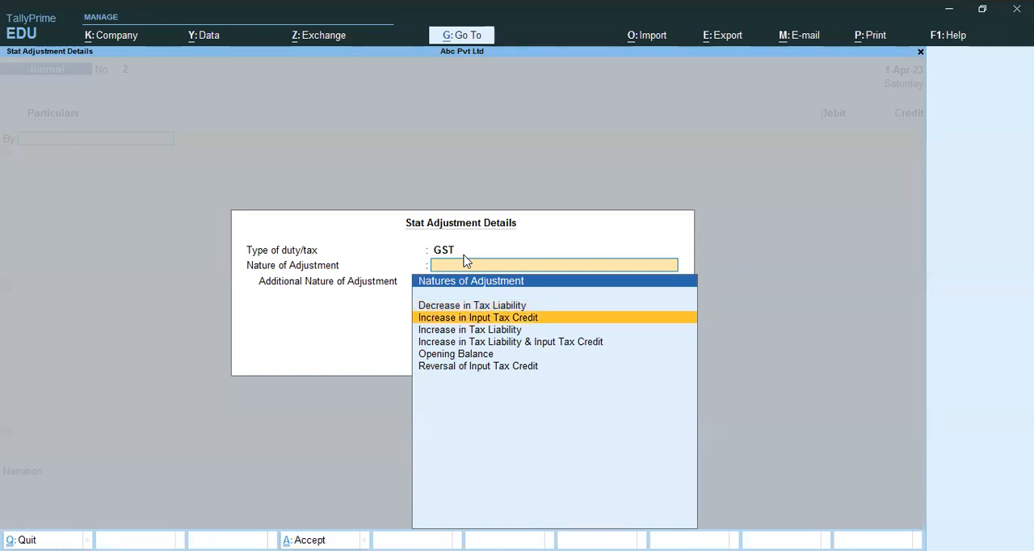
{"action": "key", "text": "Return"}
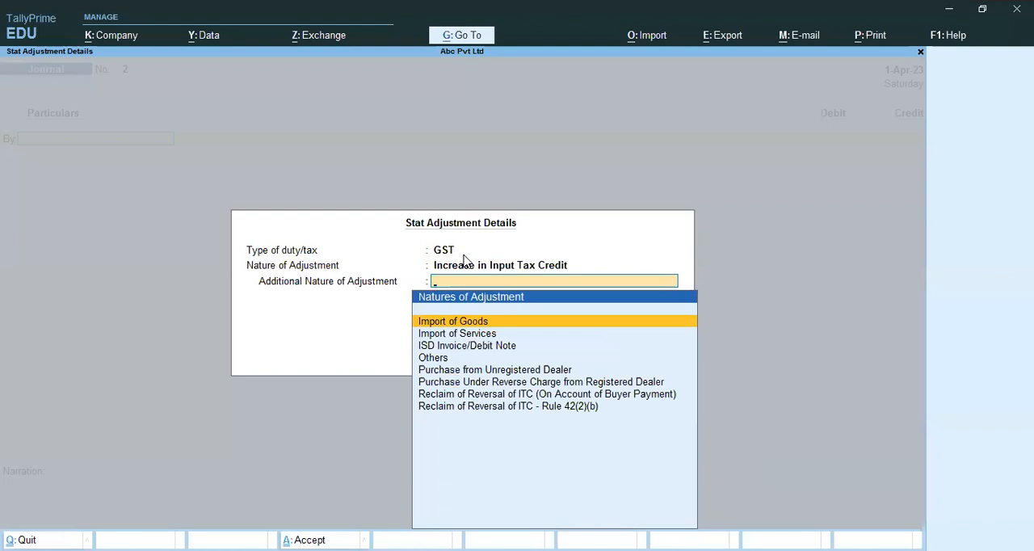
{"action": "key", "text": "Down"}
{"action": "key", "text": "Down"}
{"action": "key", "text": "Down"}
{"action": "key", "text": "Down"}
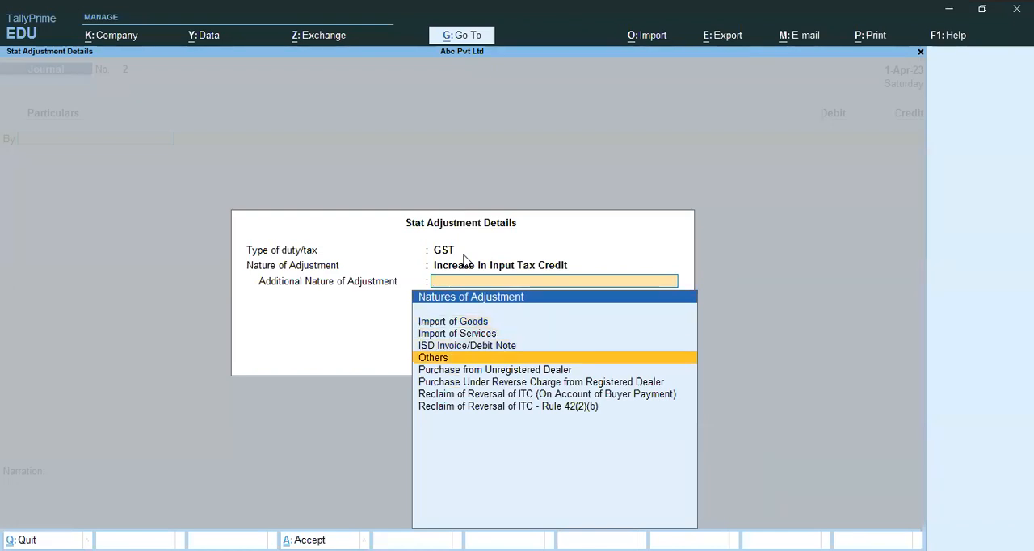
{"action": "key", "text": "Return"}
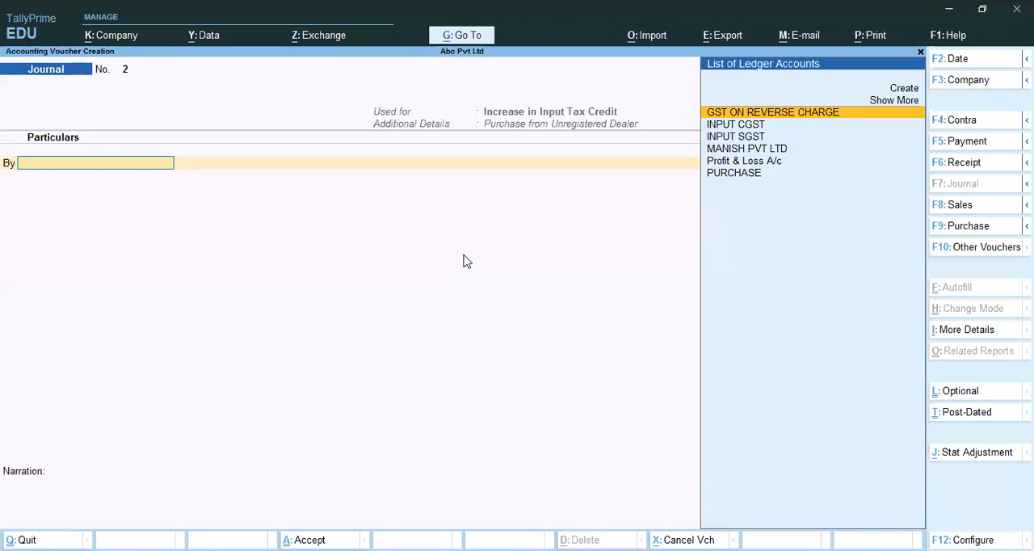
Debit INPUT CGST with 15,750 at a 9% rate on a taxable value of 1,75,000
{"action": "type", "text": "i"}
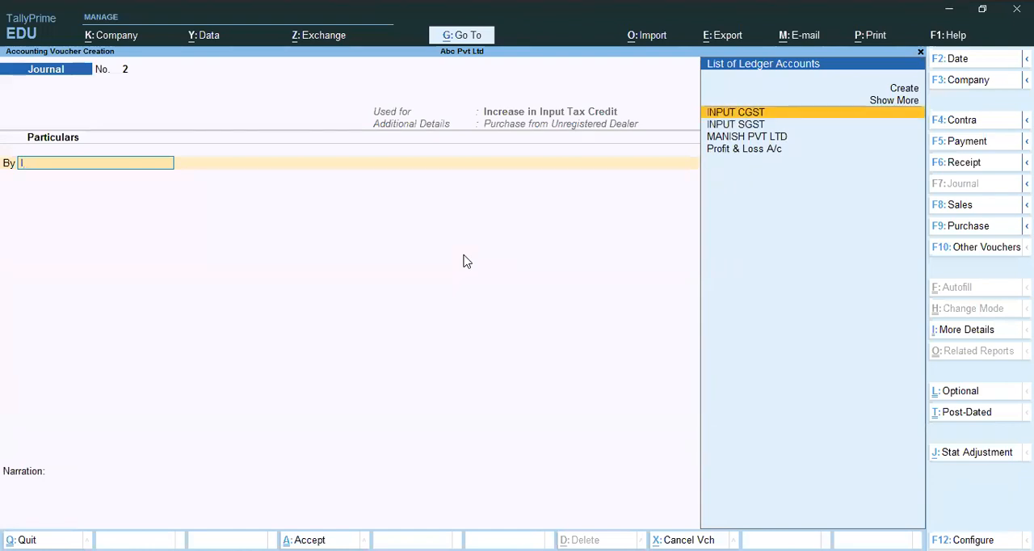
{"action": "key", "text": "Return"}
{"action": "type", "text": "9"}
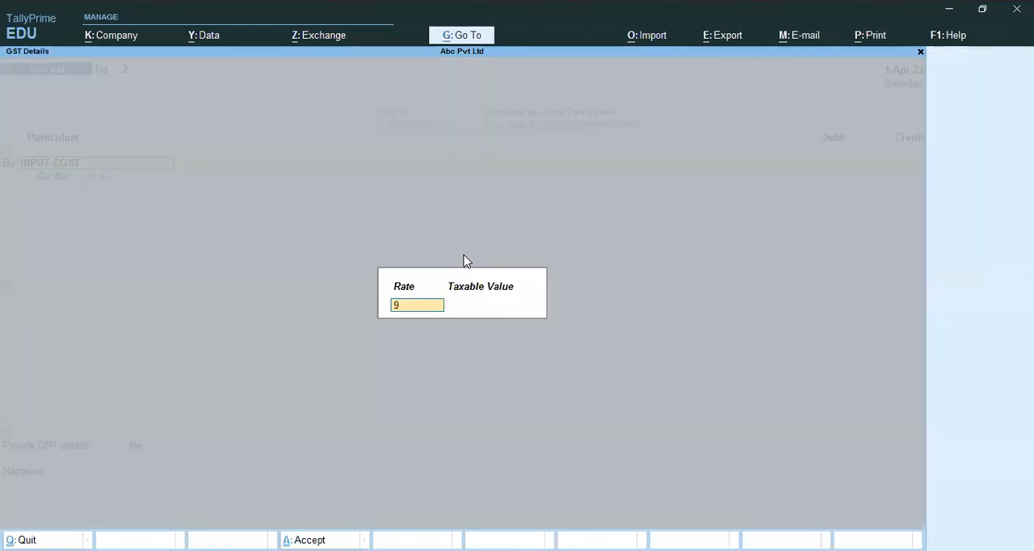
{"action": "key", "text": "Return"}
{"action": "type", "text": "175000"}
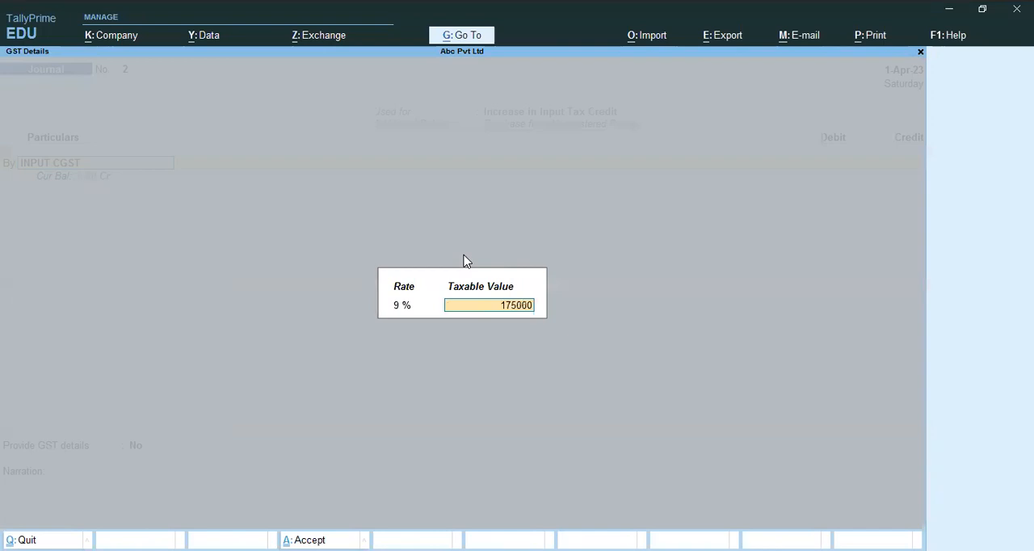
{"action": "key", "text": "Return"}
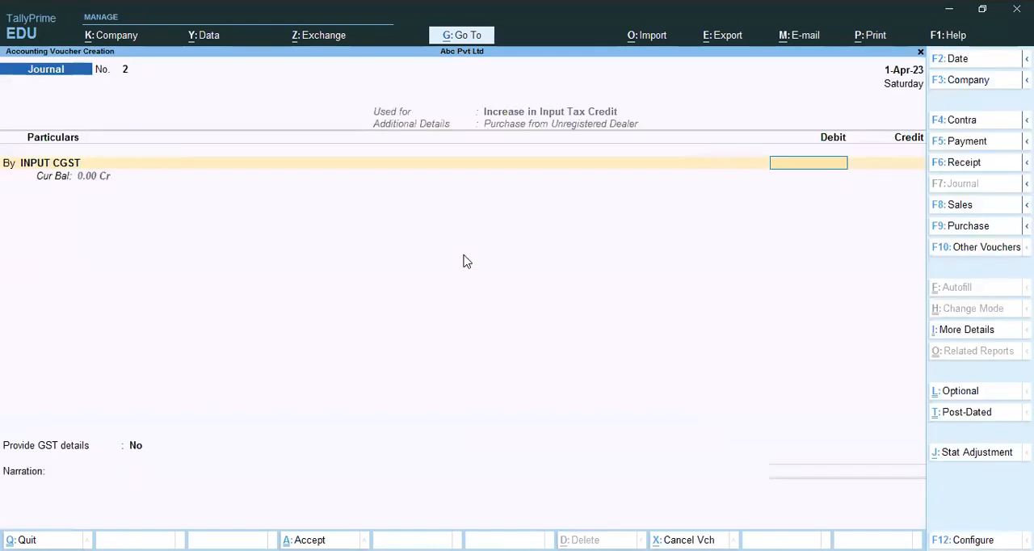
{"action": "type", "text": "15750"}
{"action": "key", "text": "Return"}
Add a second debit line for INPUT SGST of 15,750 at 9% on a taxable value of 1,75,000
{"action": "key", "text": "b"}
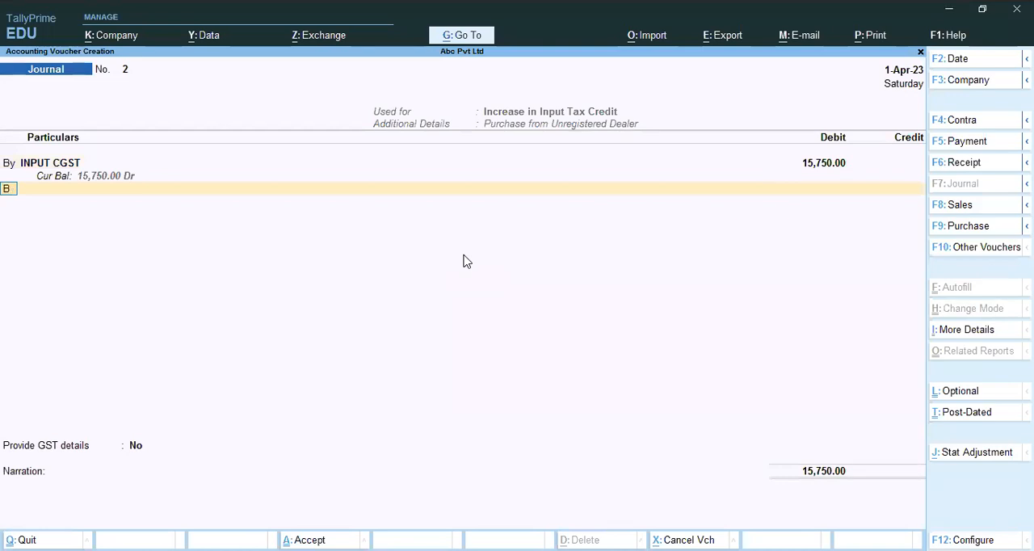
{"action": "key", "text": "Return"}
{"action": "type", "text": "i"}
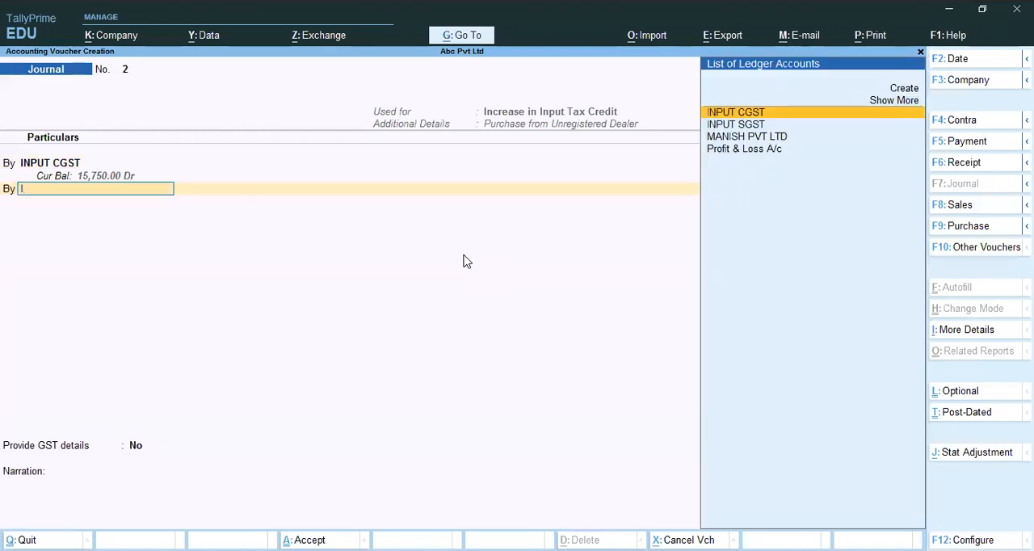
{"action": "key", "text": "Down"}
{"action": "key", "text": "Return"}
{"action": "key", "text": "Return"}
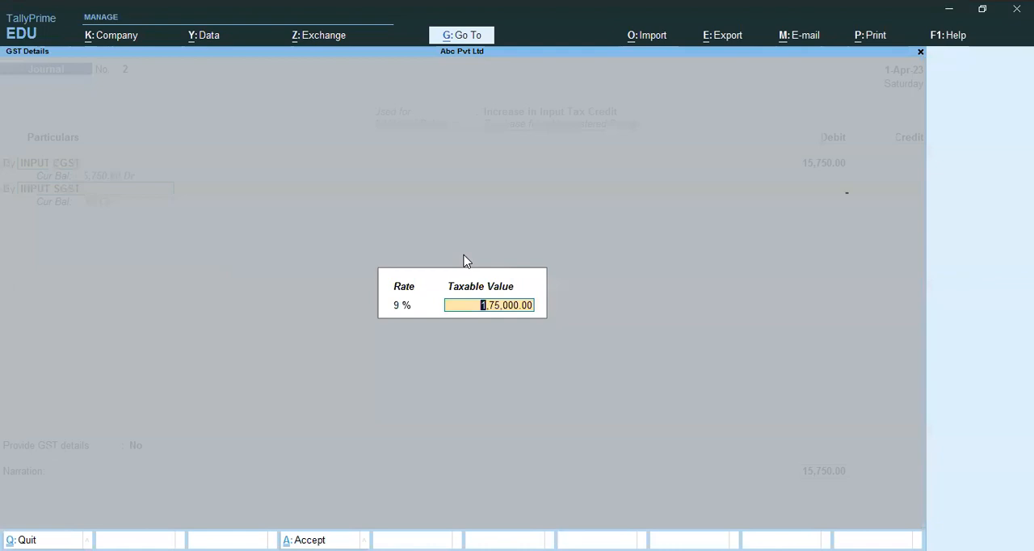
{"action": "key", "text": "Return"}
{"action": "type", "text": "15750"}
{"action": "key", "text": "Return"}
Credit GST ON REVERSE CHARGE with 31,500 and save the journal voucher
{"action": "type", "text": "g"}
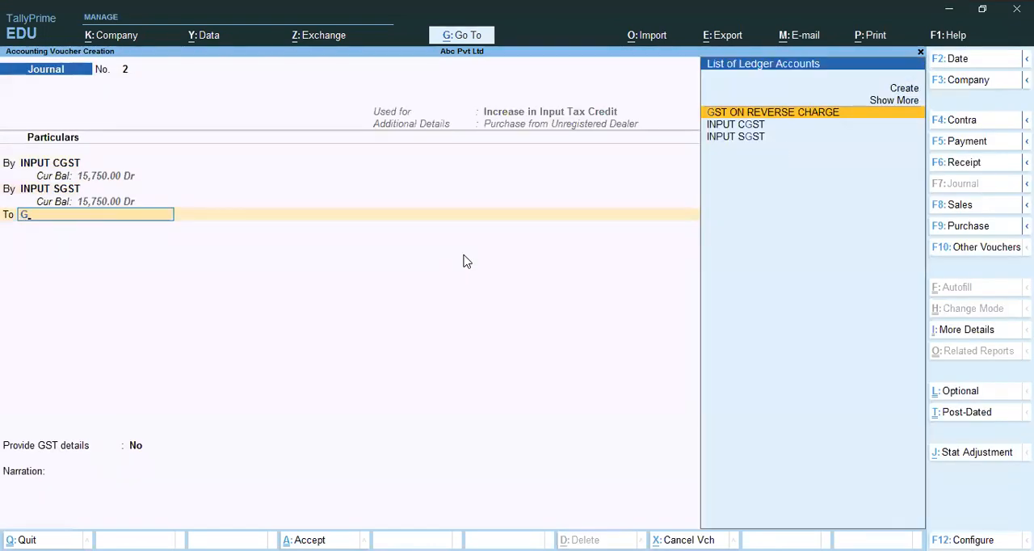
{"action": "key", "text": "Return"}
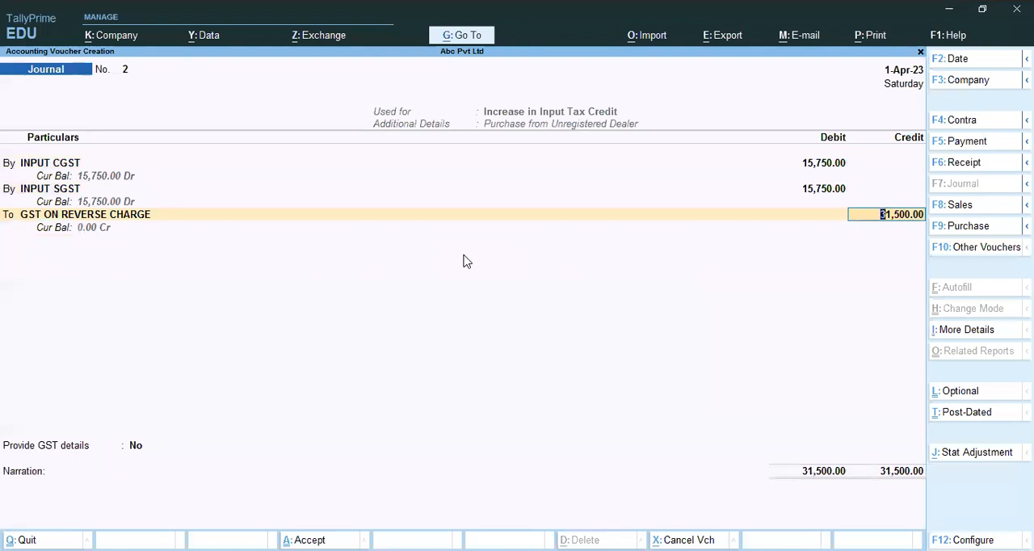
{"action": "key", "text": "Return"}
{"action": "key", "text": "Return"}
{"action": "key", "text": "Return"}
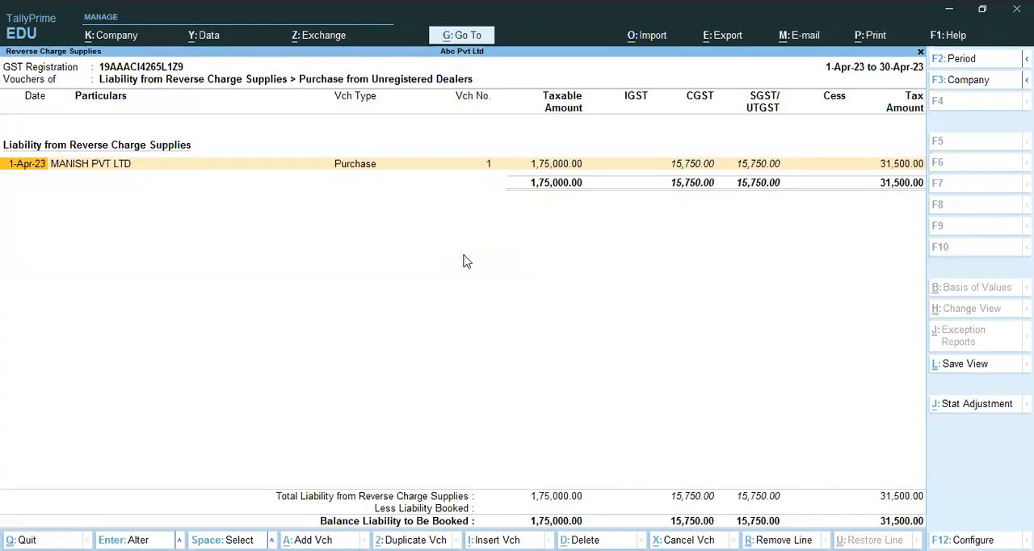
Leave the Reverse Charge Supplies report and open the GSTR-3B report
{"action": "key", "text": "Escape"}
{"action": "key", "text": "Escape"}
{"action": "key", "text": "Escape"}
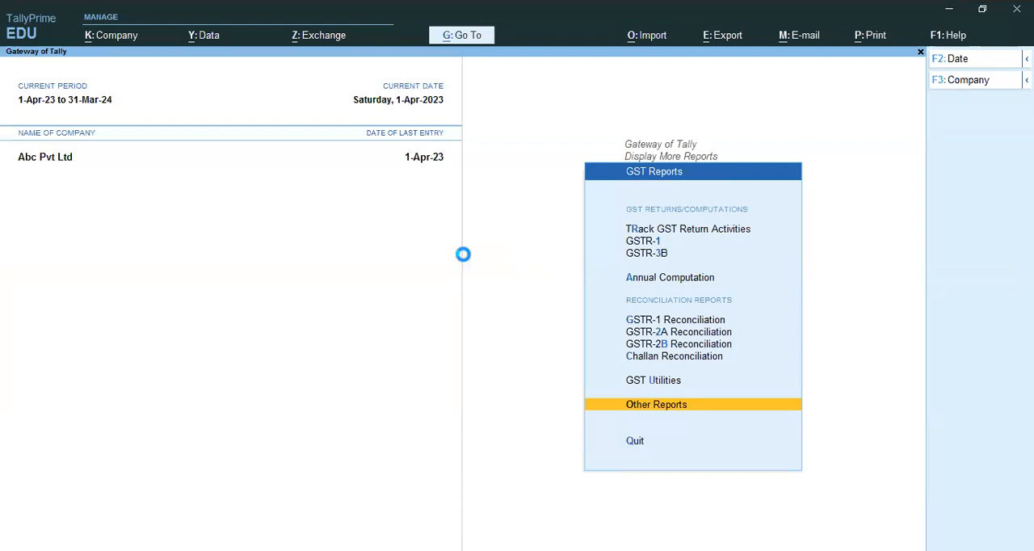
{"action": "key", "text": "b"}
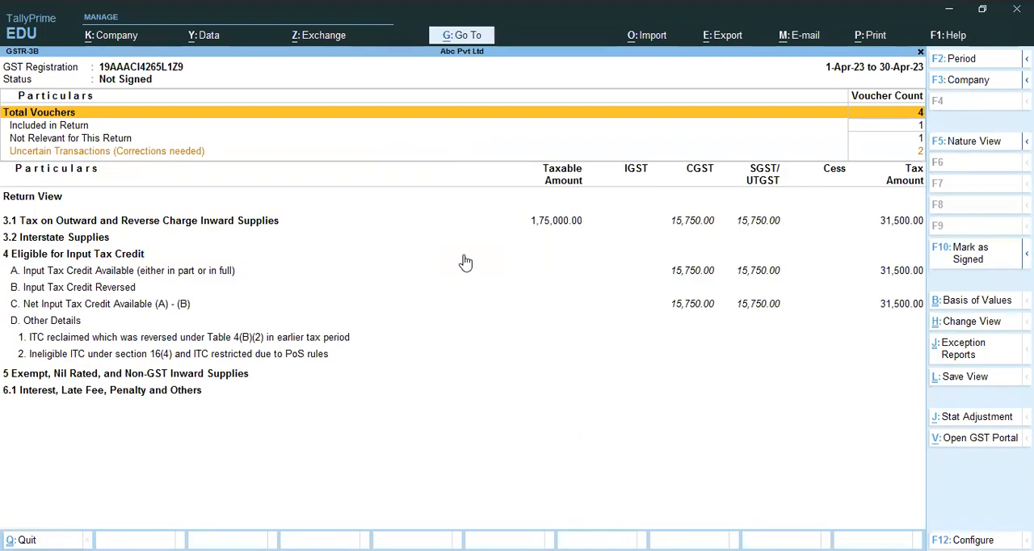
Examine the Uncertain Transactions (Corrections needed) details of the GSTR-3B return
{"action": "key", "text": "Down"}
{"action": "key", "text": "Down"}
{"action": "key", "text": "Down"}
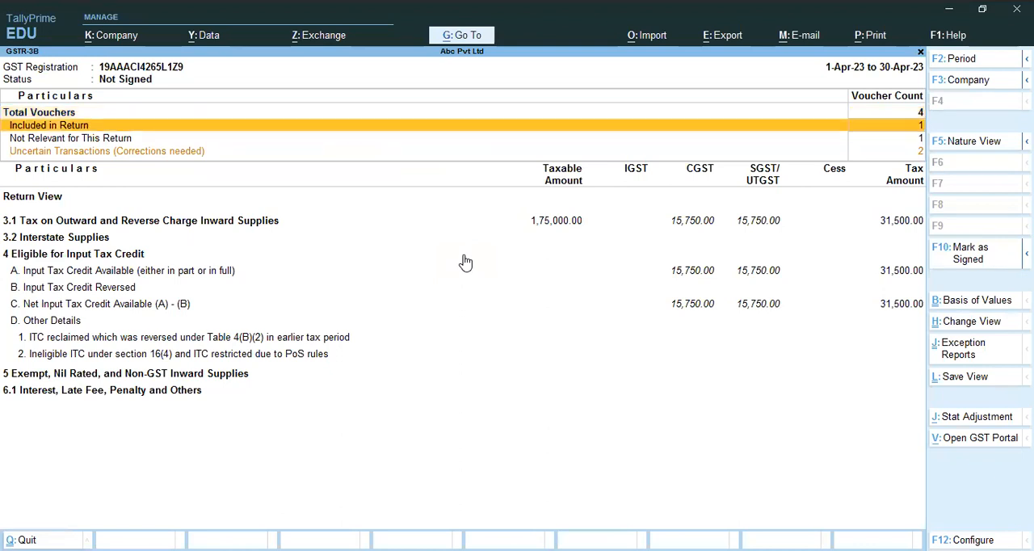
{"action": "key", "text": "Return"}
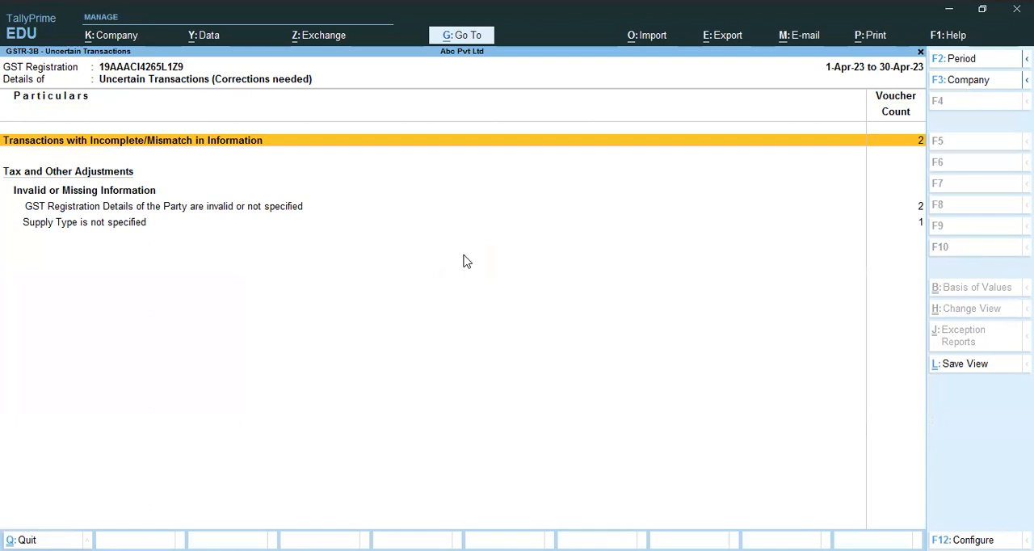
{"action": "key", "text": "Down"}
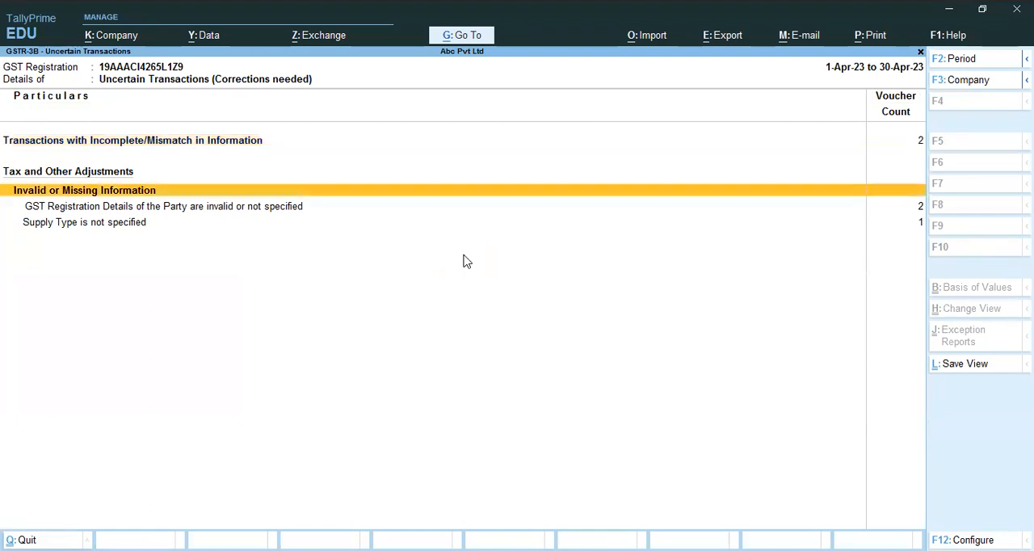
{"action": "key", "text": "Escape"}
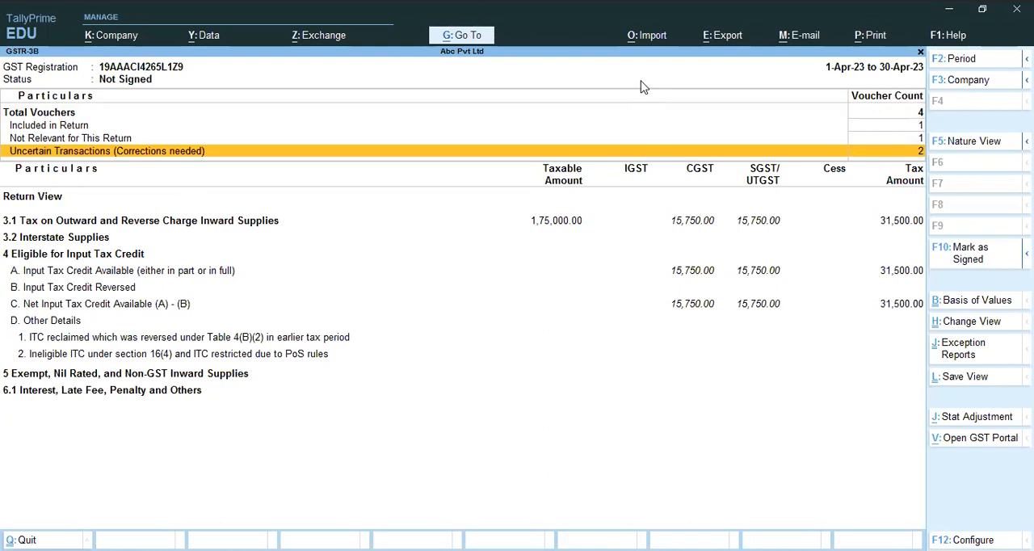
{"action": "key", "text": "Return"}
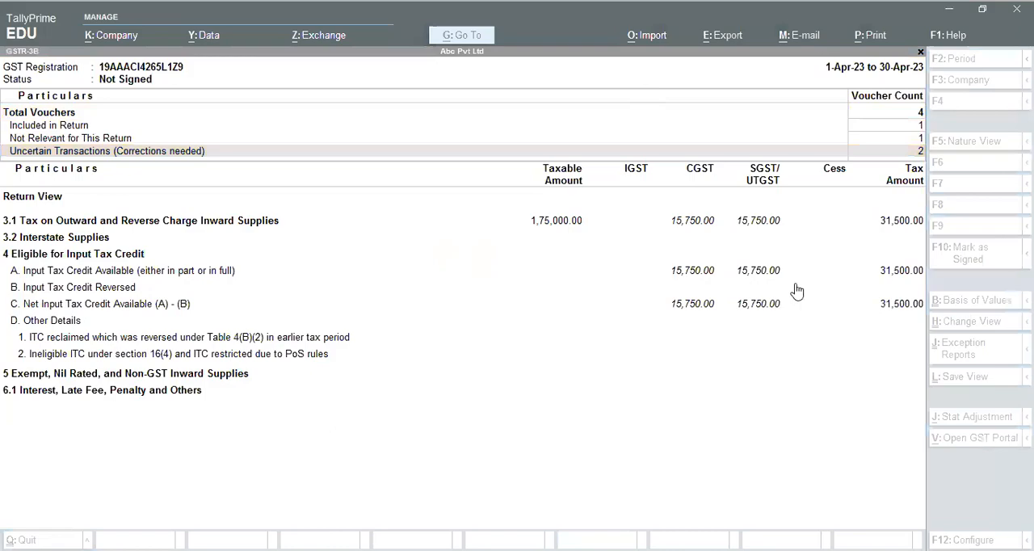